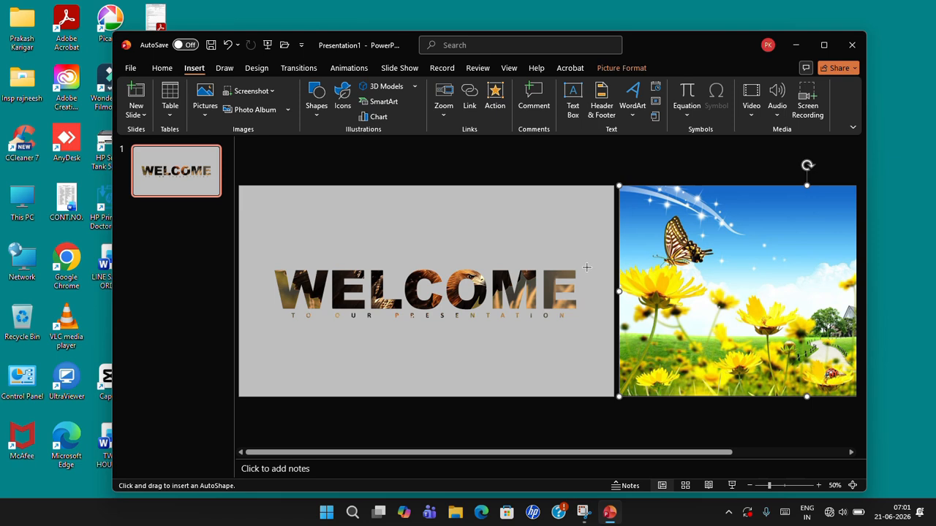
Step: Draw a thin vertical rectangle about 4.92 cm high and 0.21 cm wide just after the WELCOME text, without an outline
{"action": "left_click_drag", "start_coordinate": [587, 266], "coordinate": [589, 323]}
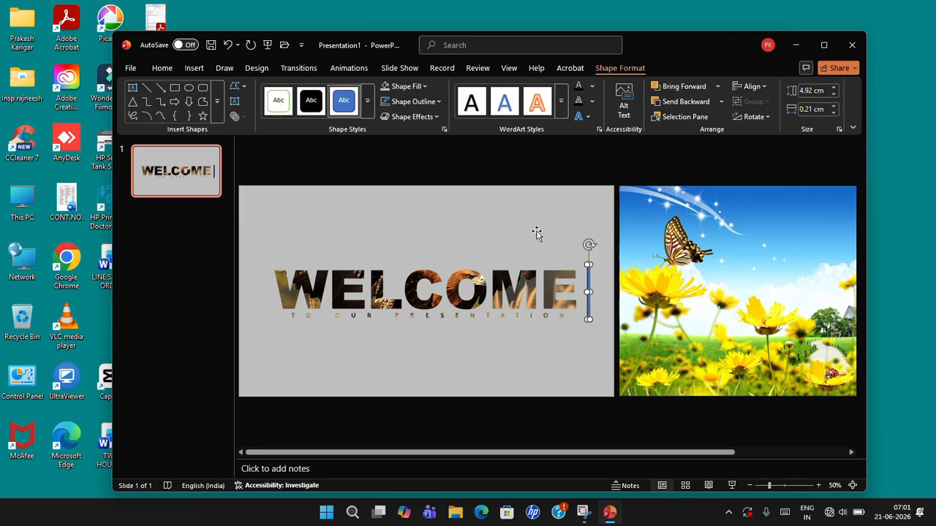
{"action": "left_click", "coordinate": [401, 102]}
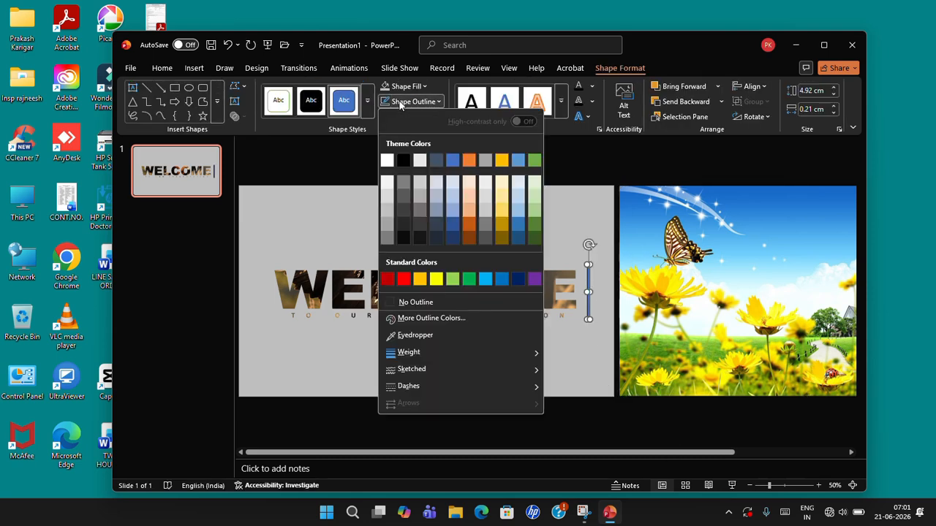
{"action": "left_click", "coordinate": [422, 302]}
Step: Fill the thin vertical bar with standard red
{"action": "left_click", "coordinate": [399, 87]}
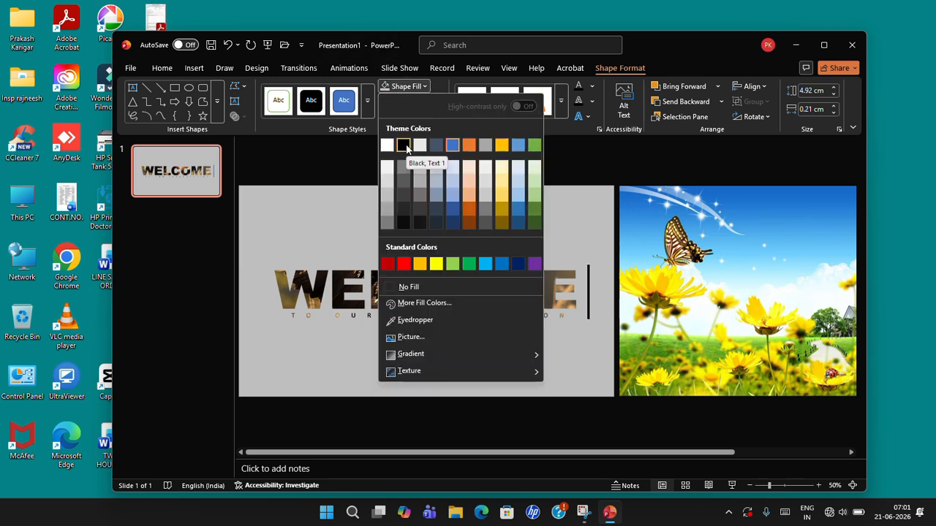
{"action": "left_click", "coordinate": [402, 264]}
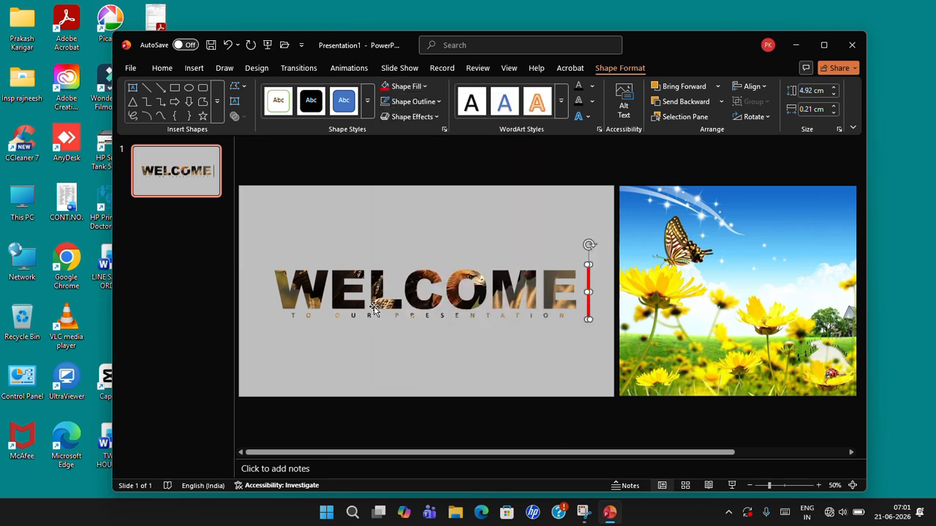
Step: Give the flower picture and the thin bar a Lines motion path with a duration of 6 seconds
{"action": "left_click", "coordinate": [659, 310]}
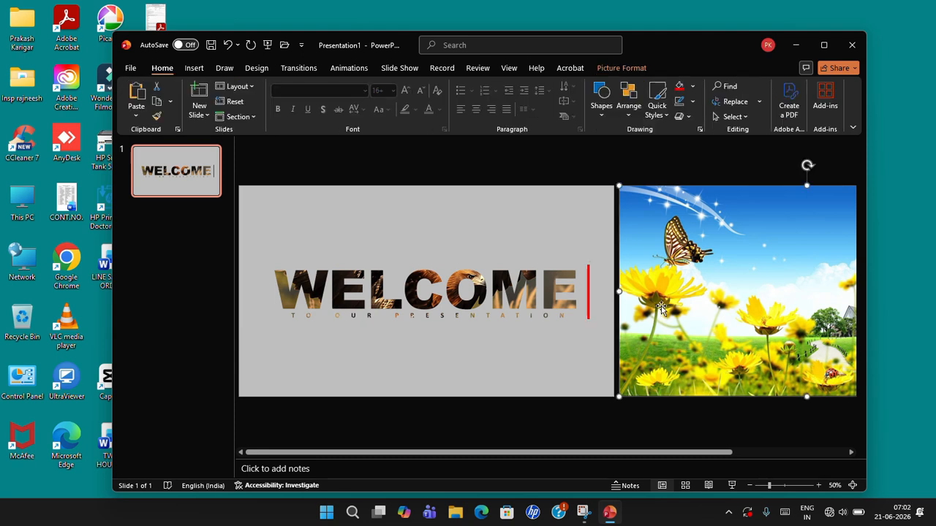
{"action": "left_click", "coordinate": [589, 314], "text": "shift"}
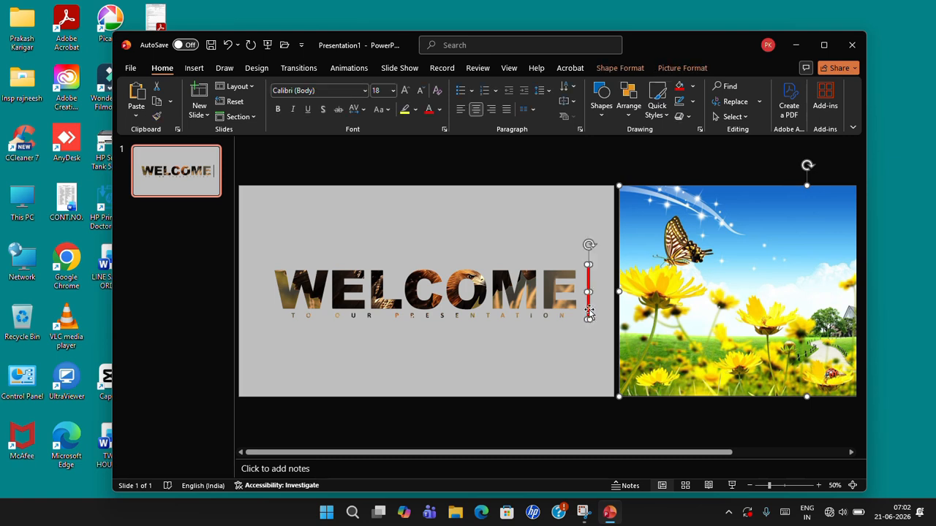
{"action": "left_click", "coordinate": [350, 68]}
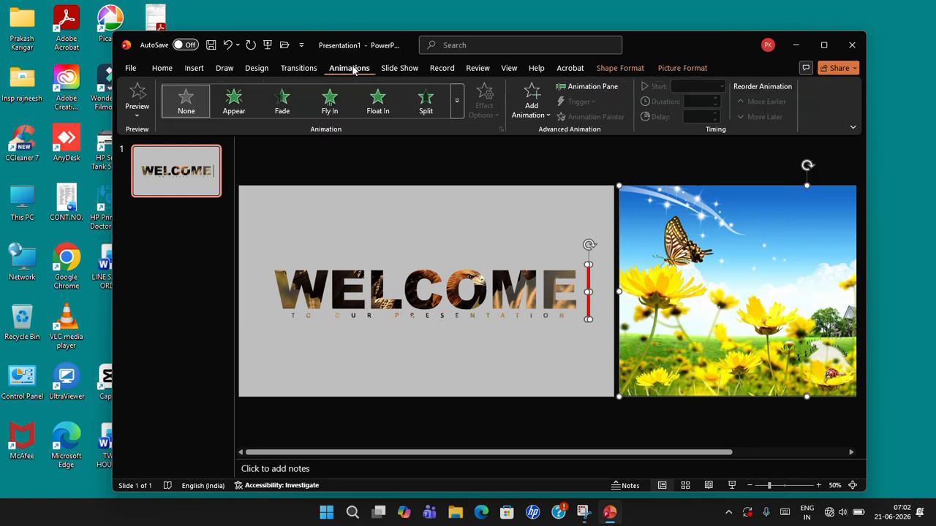
{"action": "left_click", "coordinate": [455, 106]}
{"action": "scroll", "coordinate": [376, 319], "scroll_direction": "down", "scroll_amount": 3}
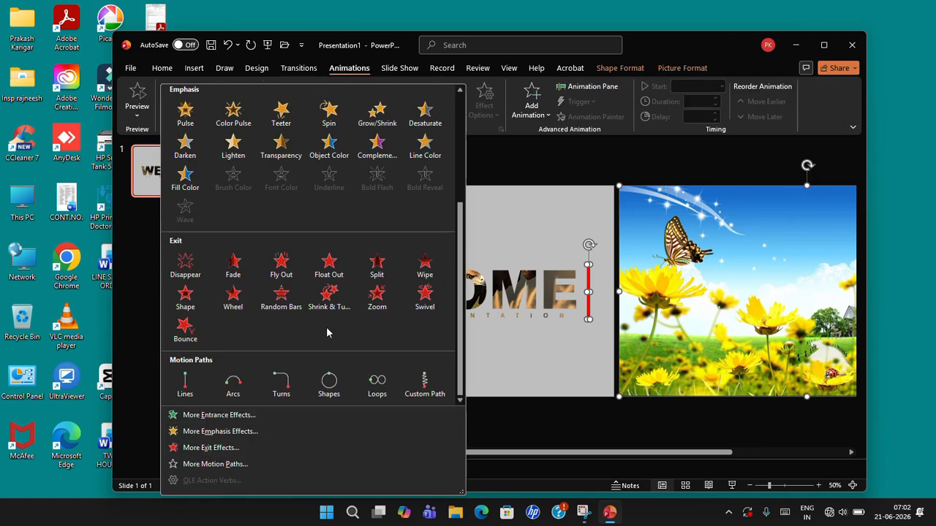
{"action": "left_click", "coordinate": [184, 386]}
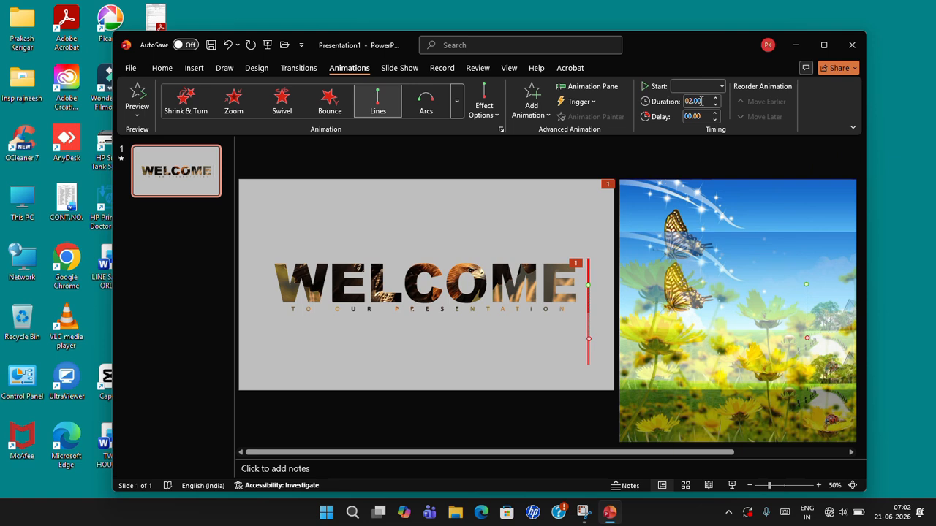
{"action": "left_click", "coordinate": [697, 104]}
{"action": "type", "text": "6"}
{"action": "left_click", "coordinate": [646, 221]}
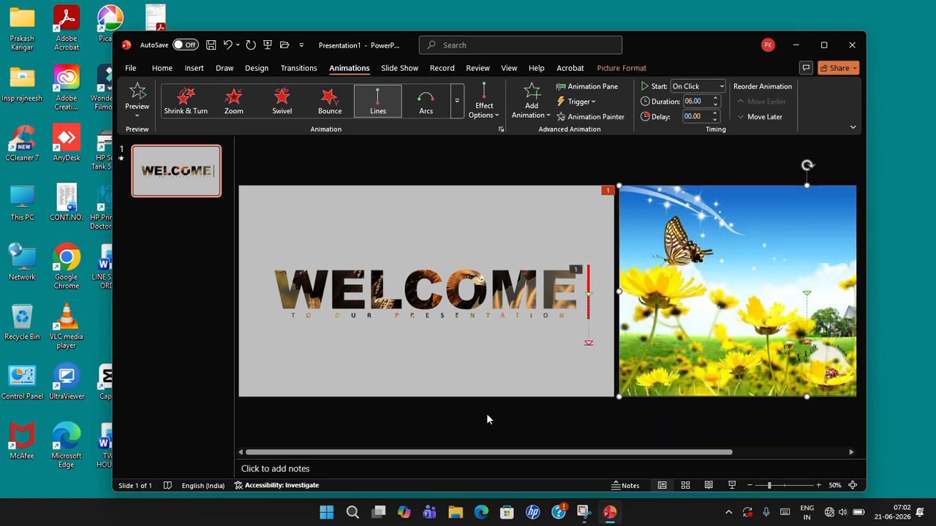
Step: Change the bar's motion path direction to Left and extend its end point to just before the W of WELCOME
{"action": "left_click", "coordinate": [589, 298]}
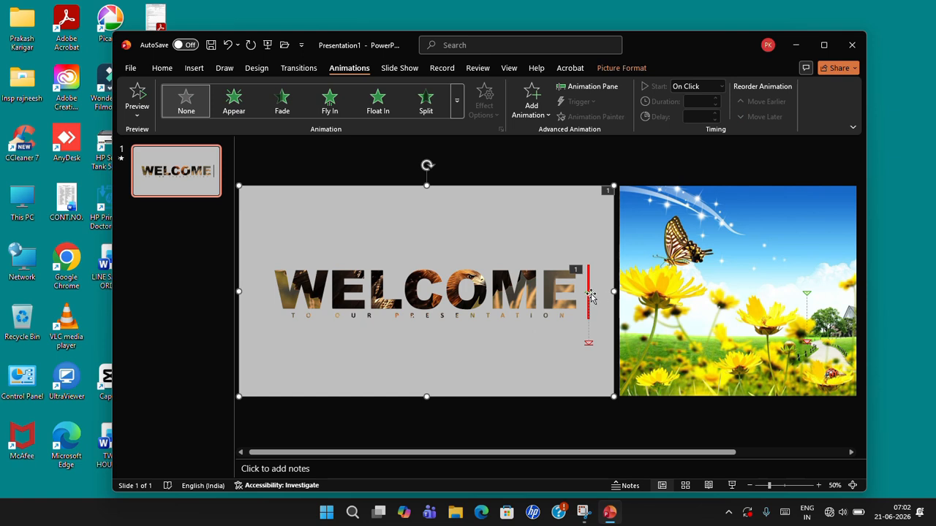
{"action": "left_click", "coordinate": [589, 295]}
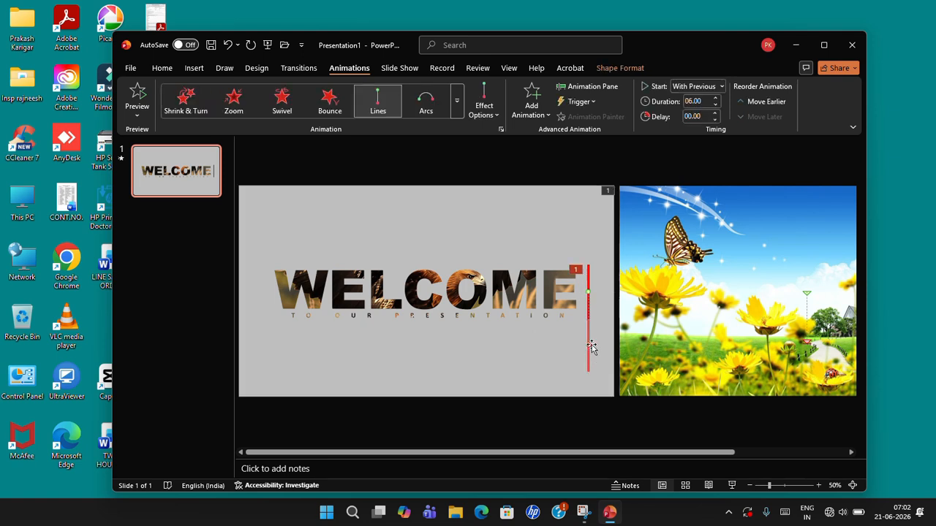
{"action": "left_click", "coordinate": [485, 110]}
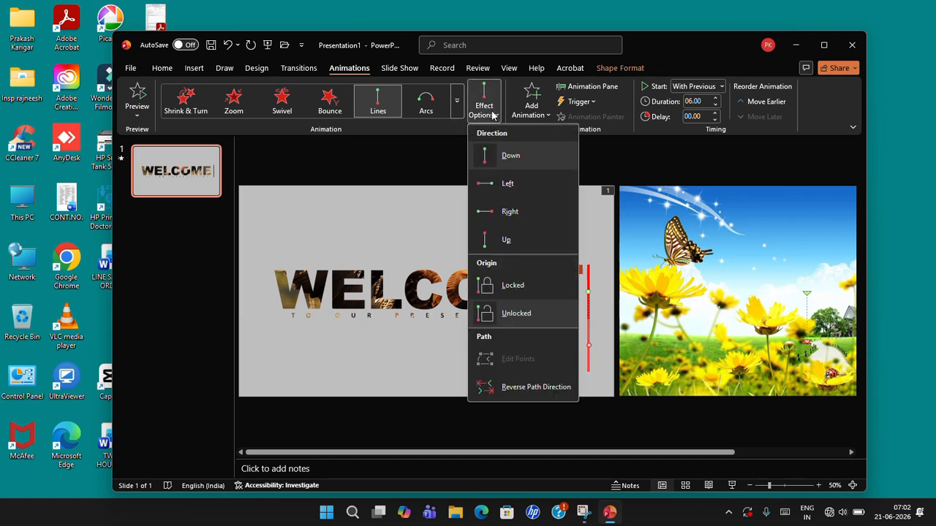
{"action": "left_click", "coordinate": [507, 184]}
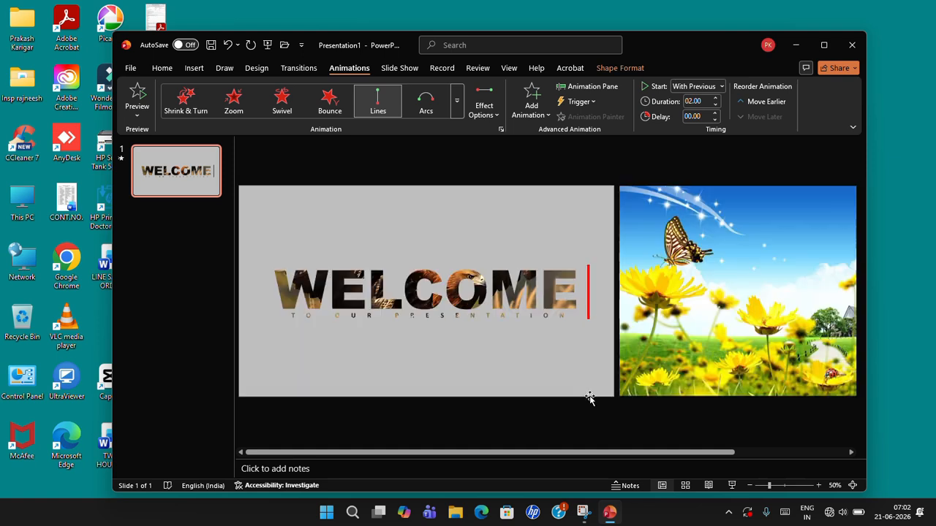
{"action": "left_click", "coordinate": [589, 399]}
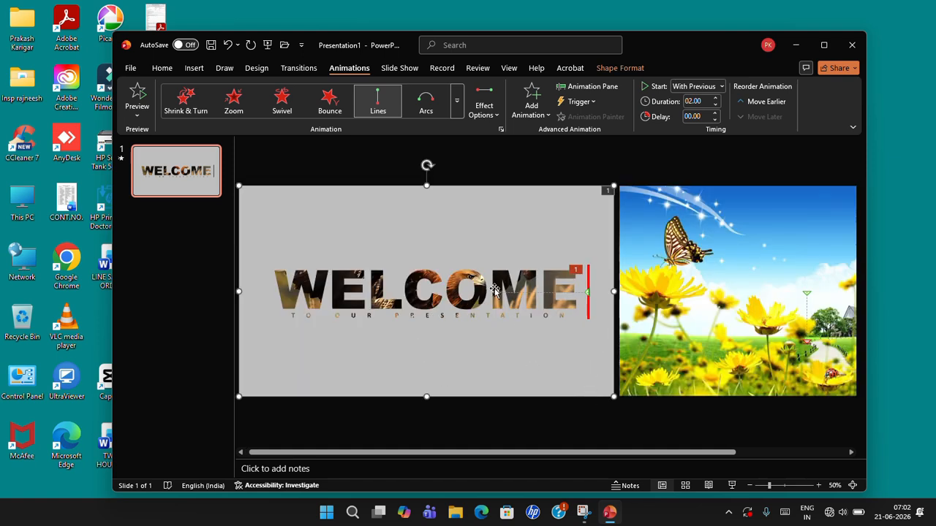
{"action": "left_click_drag", "start_coordinate": [496, 292], "coordinate": [269, 295]}
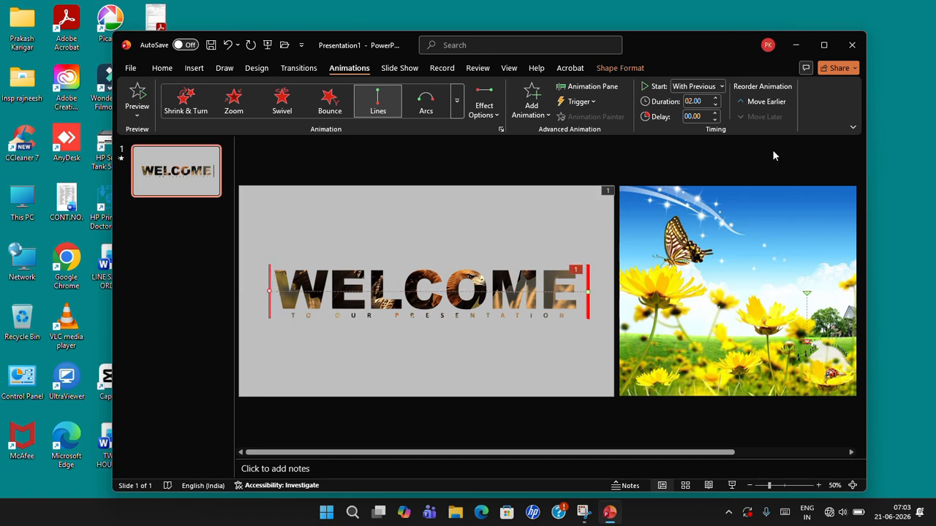
Step: Undo the motion paths on the picture and bar and the bar's red fill
{"action": "left_click", "coordinate": [595, 296]}
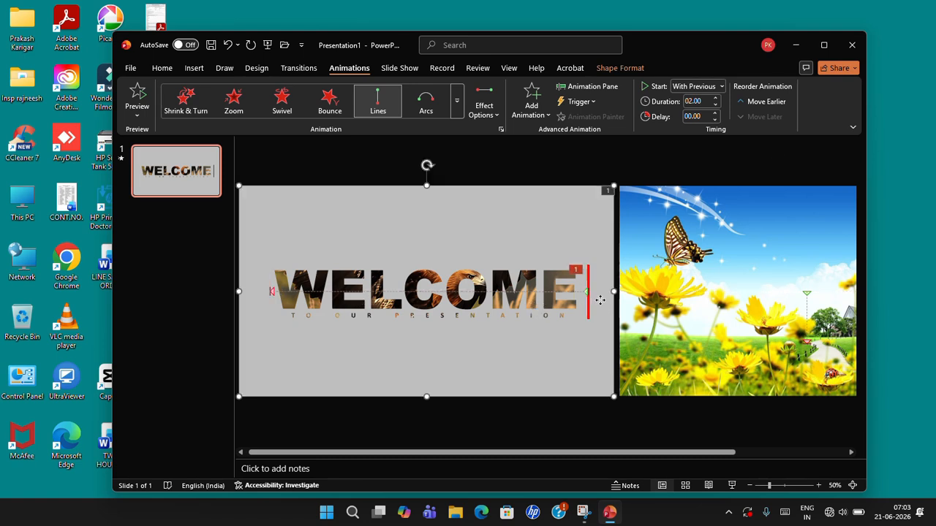
{"action": "left_click", "coordinate": [695, 303]}
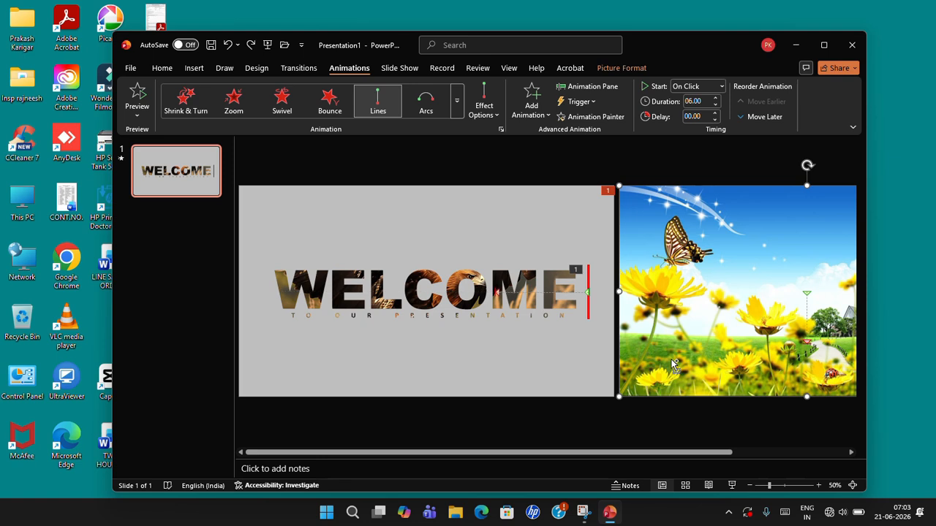
{"action": "key", "text": "Delete"}
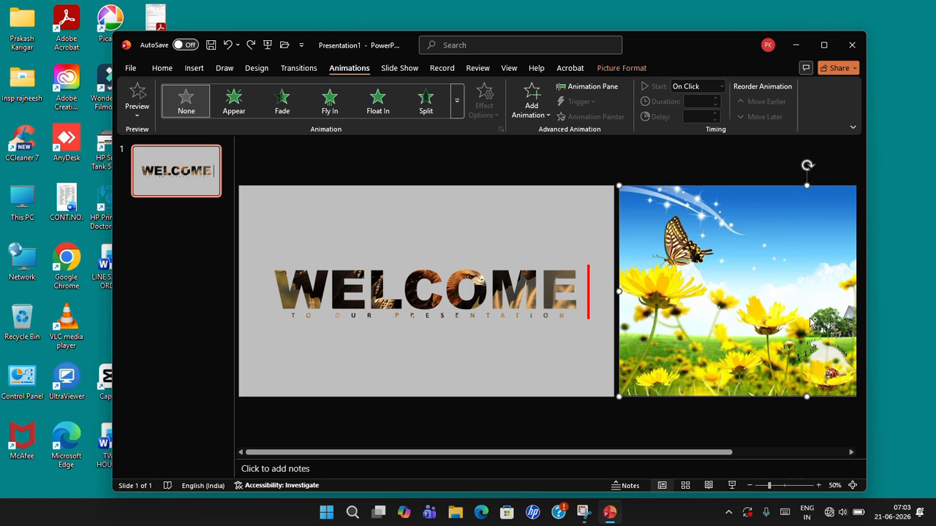
{"action": "key", "text": "Tab"}
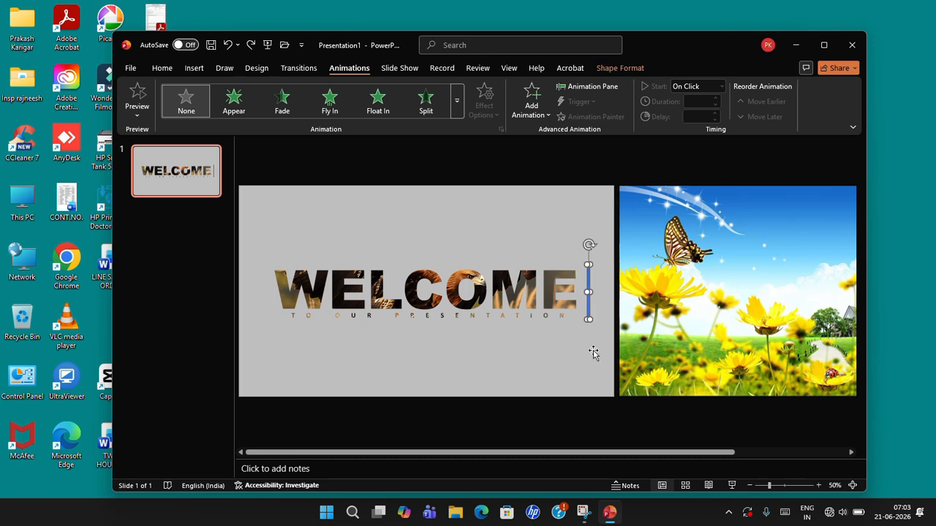
Step: Select the flower picture together with the thin bar and apply a Lines motion path to both
{"action": "left_click", "coordinate": [658, 314]}
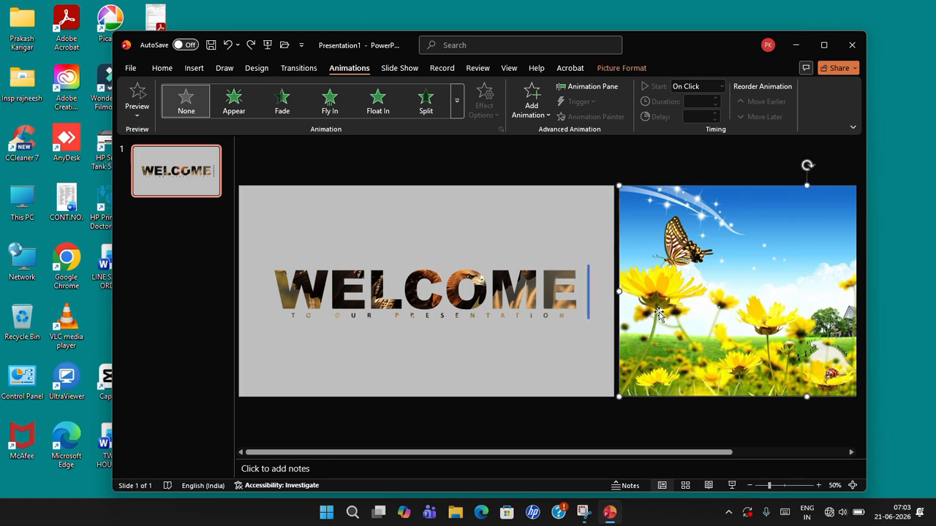
{"action": "left_click", "coordinate": [587, 313]}
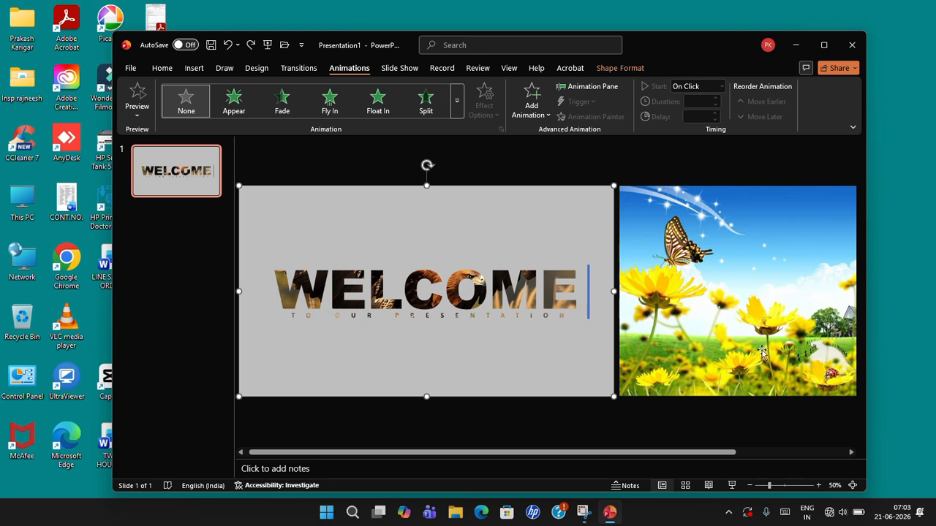
{"action": "left_click", "coordinate": [636, 327]}
{"action": "left_click", "coordinate": [590, 313]}
{"action": "left_click", "coordinate": [685, 309]}
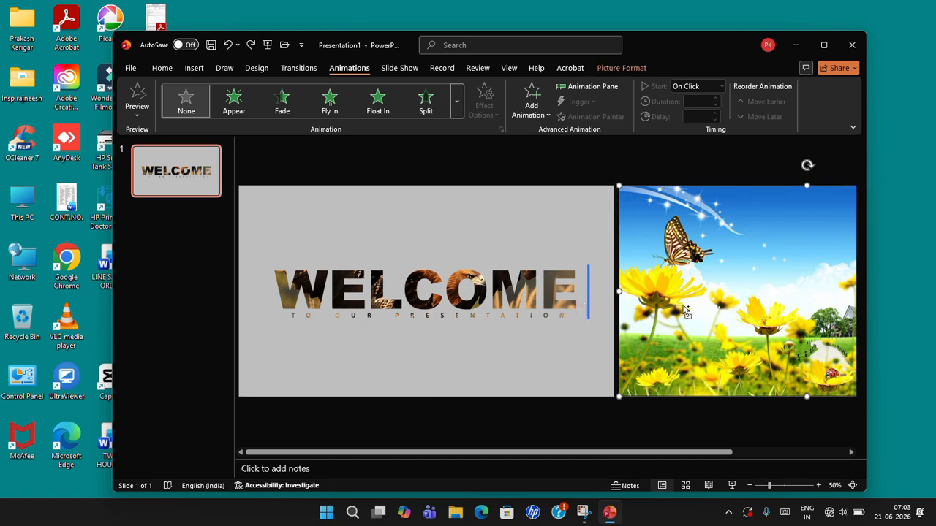
{"action": "left_click", "coordinate": [588, 316], "text": "shift"}
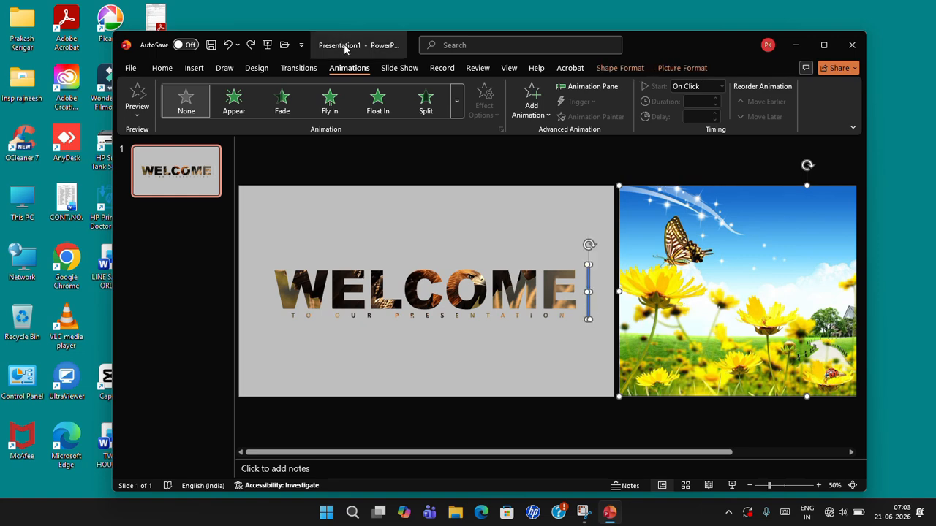
{"action": "left_click", "coordinate": [456, 102]}
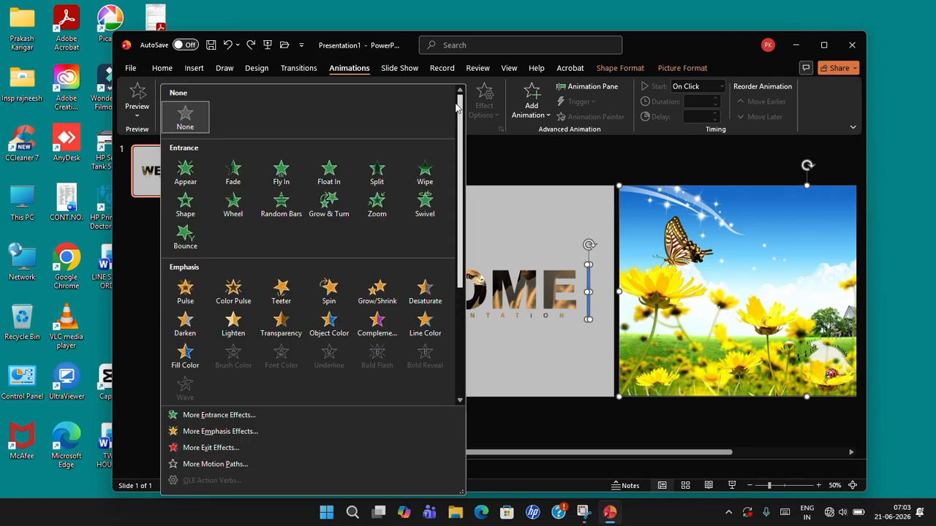
{"action": "scroll", "coordinate": [199, 373], "scroll_direction": "down", "scroll_amount": 3}
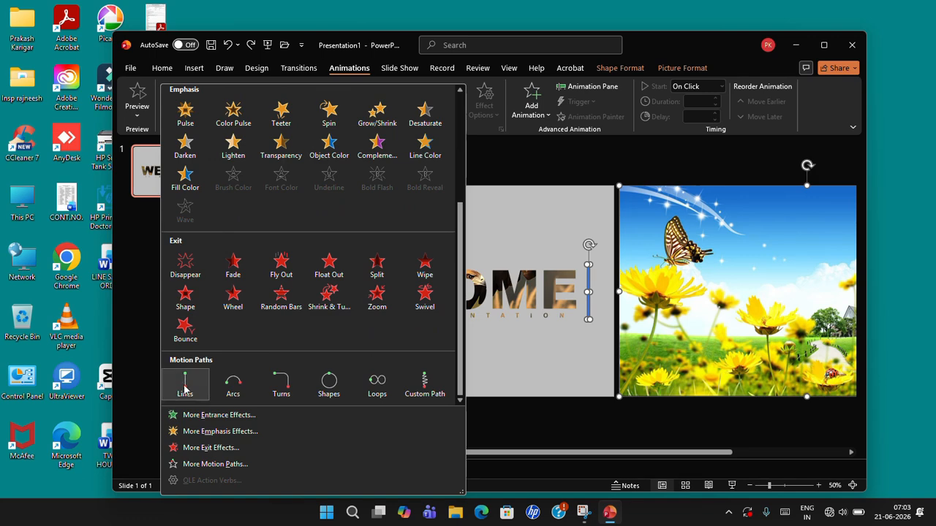
{"action": "left_click", "coordinate": [182, 388]}
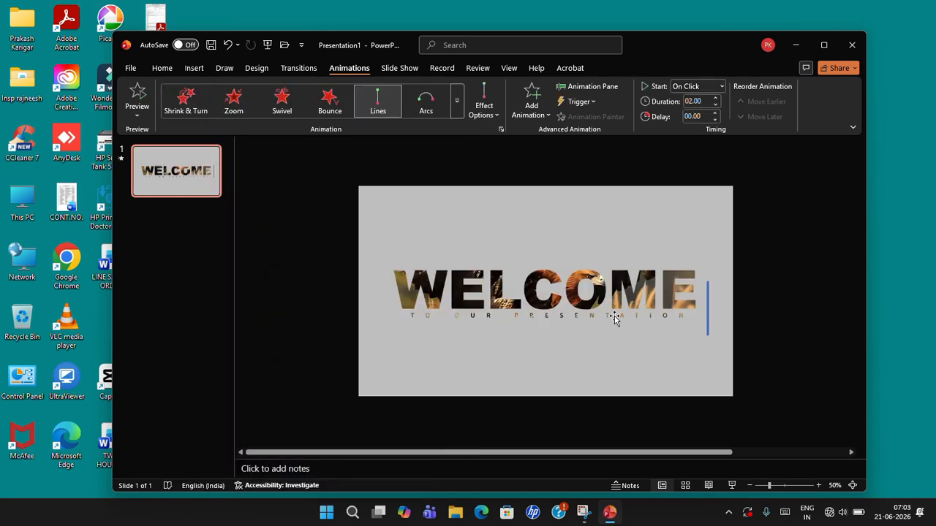
Step: Set the direction of both motion paths to Left and their duration to 6 seconds
{"action": "left_click", "coordinate": [486, 111]}
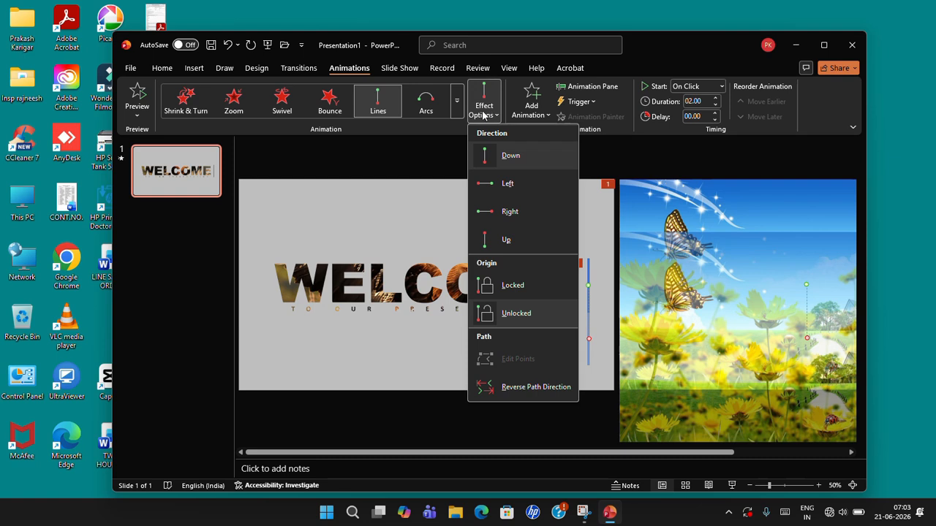
{"action": "left_click", "coordinate": [504, 185]}
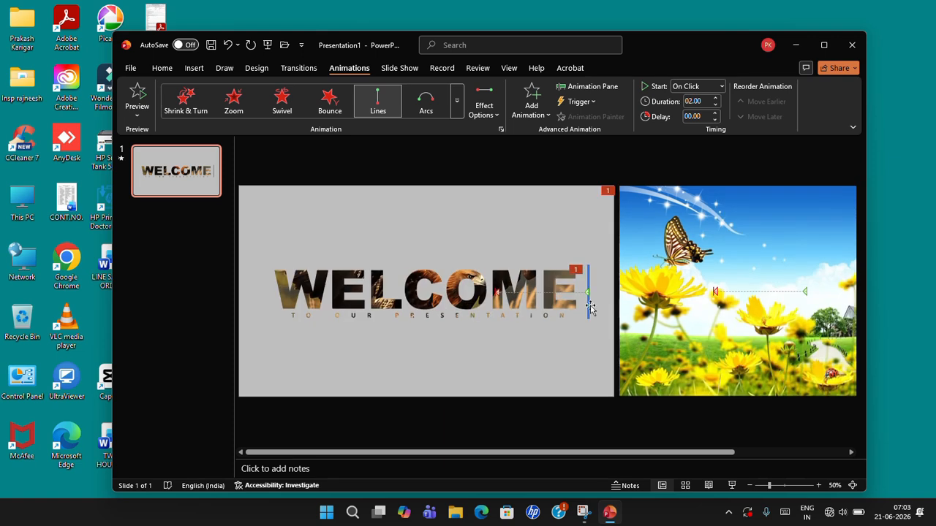
{"action": "left_click", "coordinate": [697, 102]}
{"action": "type", "text": "6"}
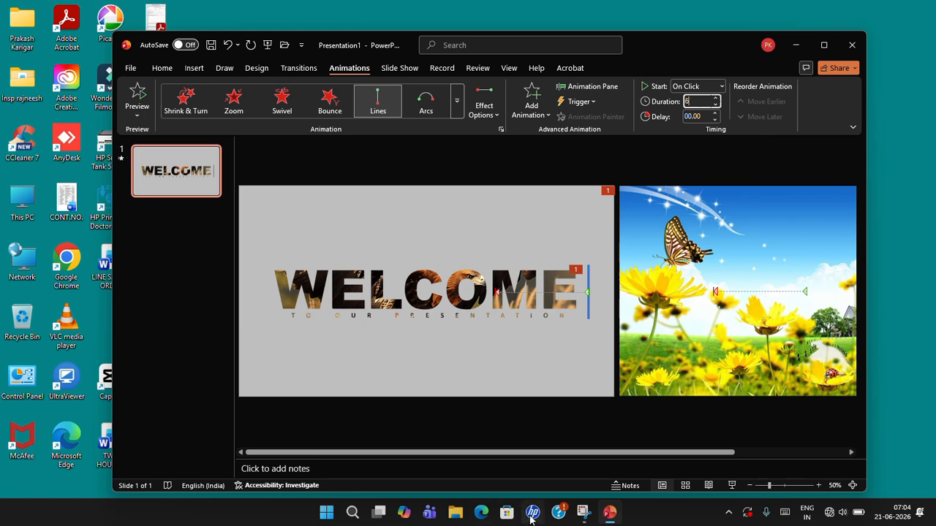
Step: Stretch the bar's motion path from the slide's right edge to just before the W of WELCOME
{"action": "left_click", "coordinate": [495, 292]}
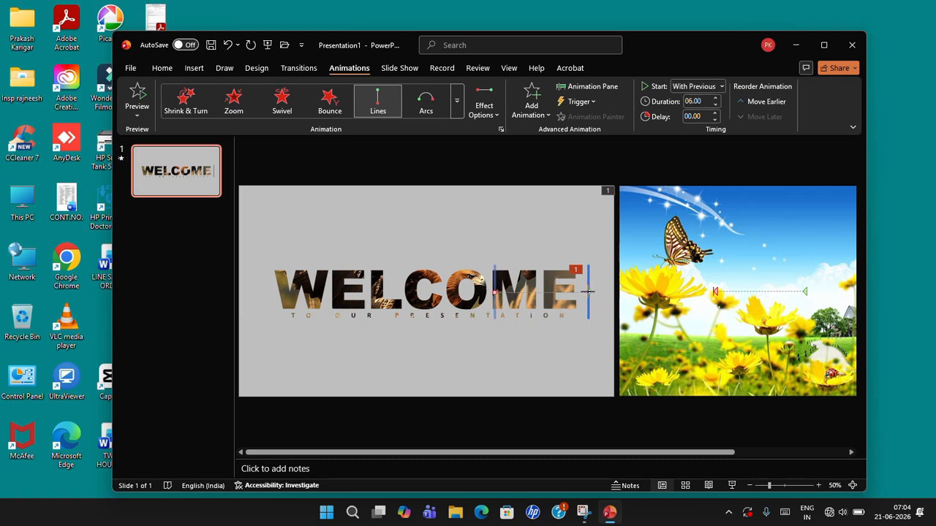
{"action": "left_click_drag", "start_coordinate": [587, 291], "coordinate": [617, 291]}
{"action": "left_click_drag", "start_coordinate": [494, 291], "coordinate": [265, 292]}
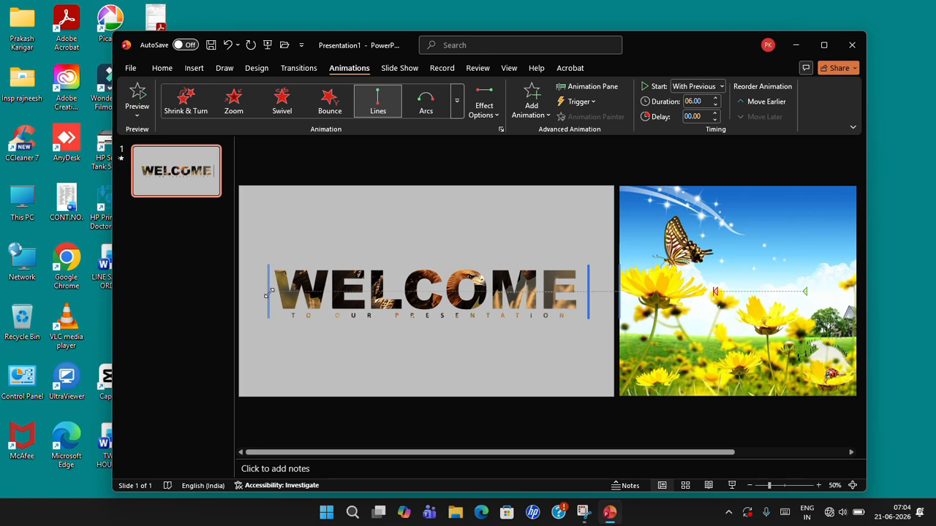
{"action": "left_click_drag", "start_coordinate": [265, 294], "coordinate": [267, 293]}
{"action": "left_click", "coordinate": [588, 308]}
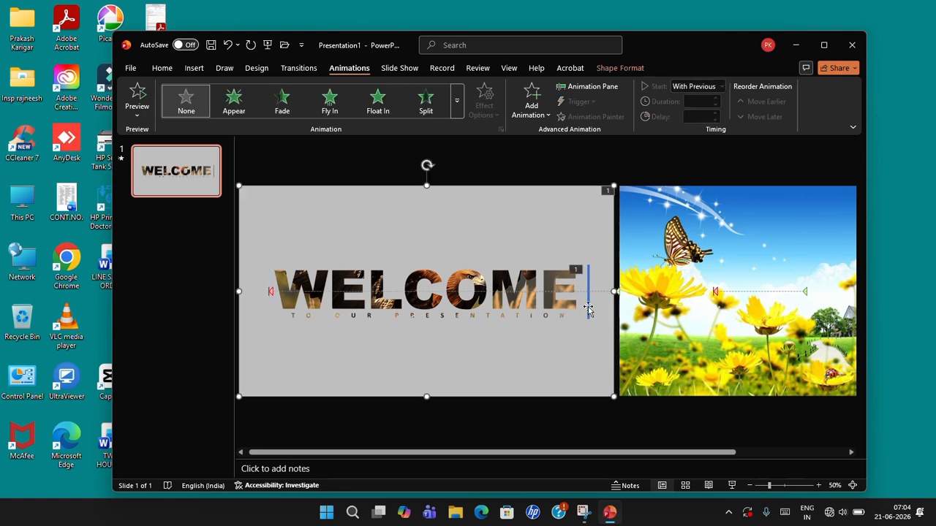
Step: Extend the flower picture's motion path leftward so the picture ends just before the W of WELCOME
{"action": "left_click", "coordinate": [663, 314]}
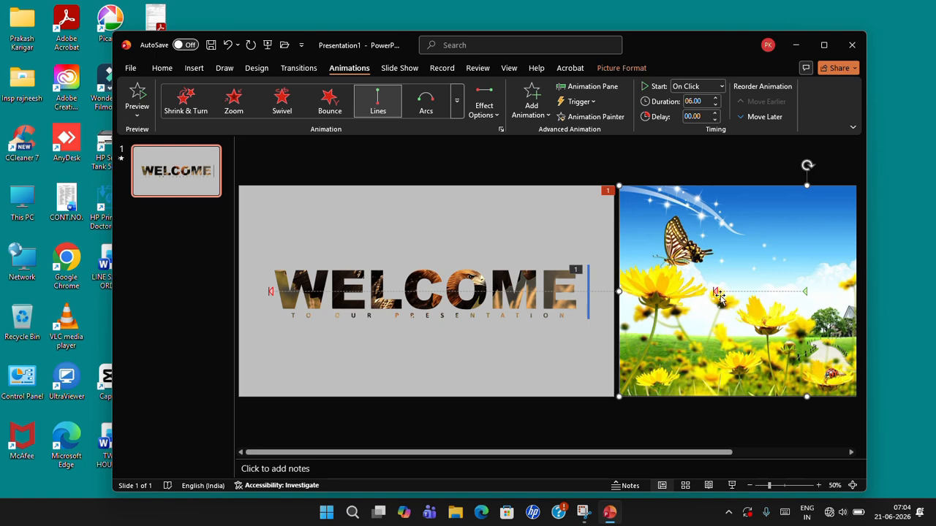
{"action": "left_click_drag", "start_coordinate": [718, 292], "coordinate": [458, 293]}
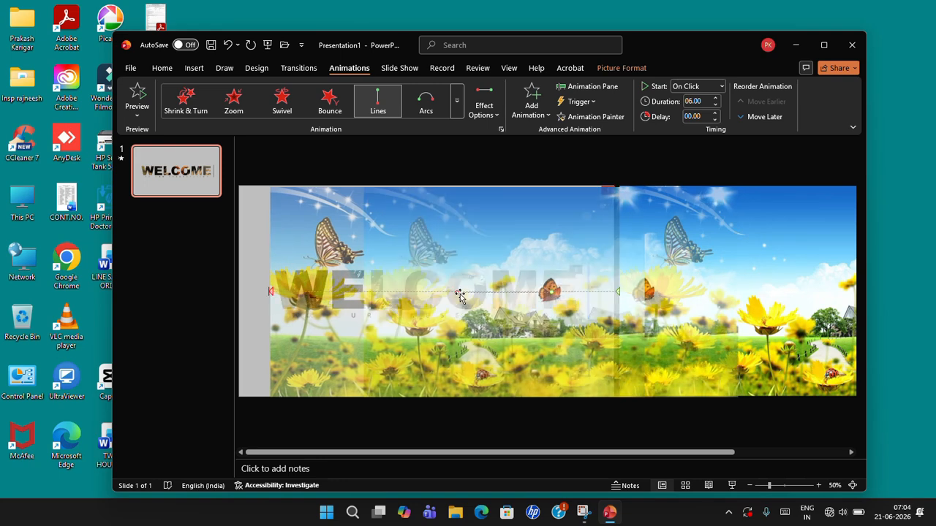
{"action": "left_click", "coordinate": [512, 324]}
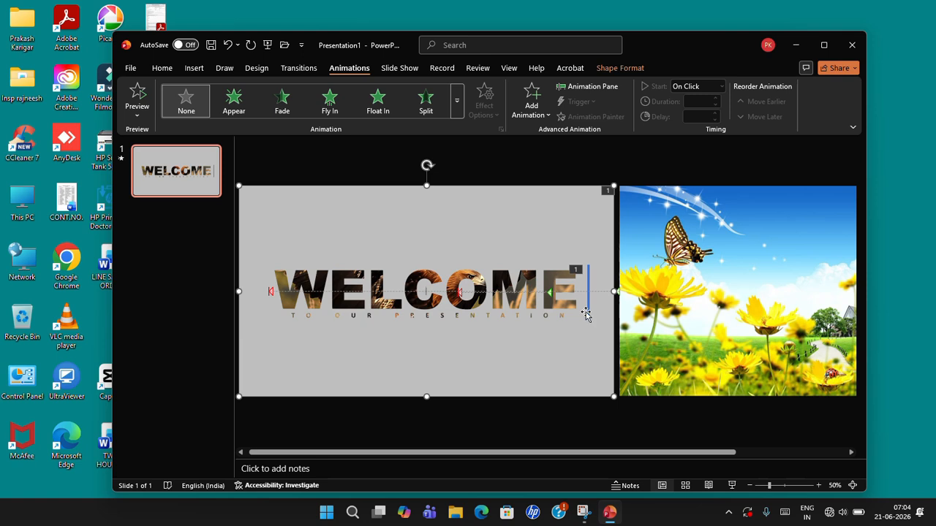
{"action": "left_click", "coordinate": [665, 315]}
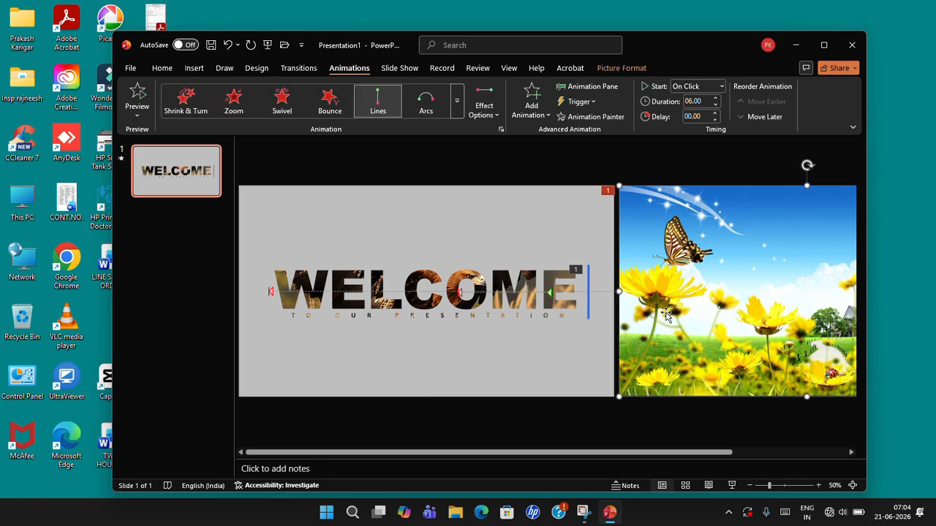
Step: Nudge the thin bar right against the flower picture's left edge and end its motion path just before the W of WELCOME
{"action": "left_click", "coordinate": [588, 315]}
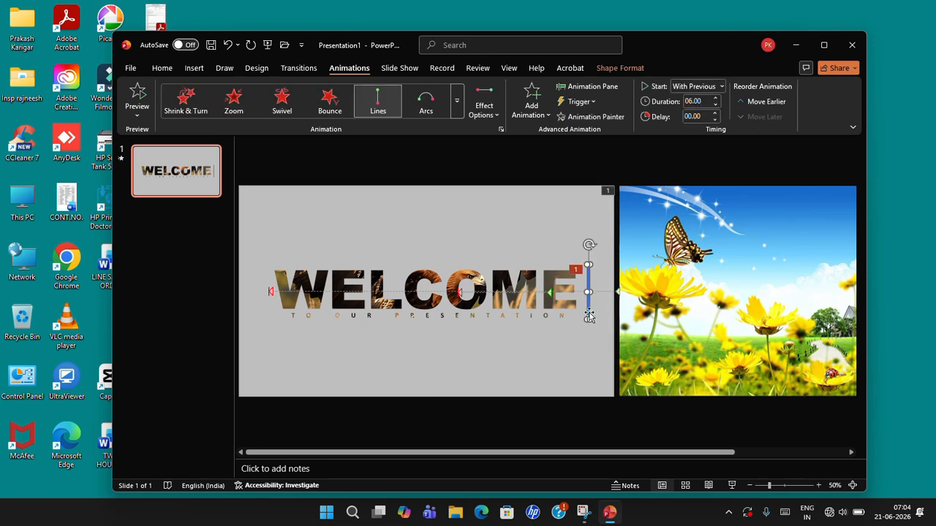
{"action": "key", "text": "Right"}
{"action": "key", "text": "Right"}
{"action": "key", "text": "Right"}
{"action": "key", "text": "Right"}
{"action": "key", "text": "Right"}
{"action": "key", "text": "Right"}
{"action": "key", "text": "Right"}
{"action": "key", "text": "Right"}
{"action": "key", "text": "Right"}
{"action": "key", "text": "Right"}
{"action": "key", "text": "Right"}
{"action": "key", "text": "Right"}
{"action": "key", "text": "Right"}
{"action": "key", "text": "Right"}
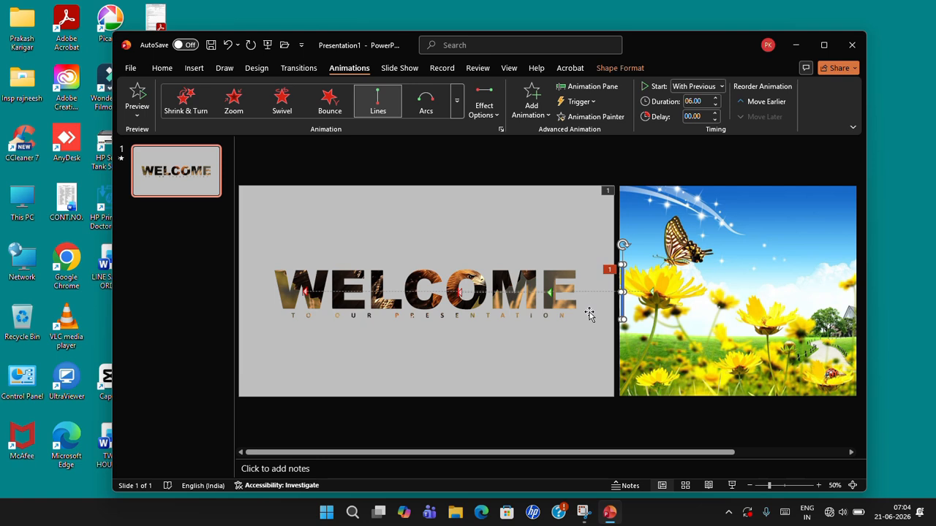
{"action": "key", "text": "Left"}
{"action": "key", "text": "Left"}
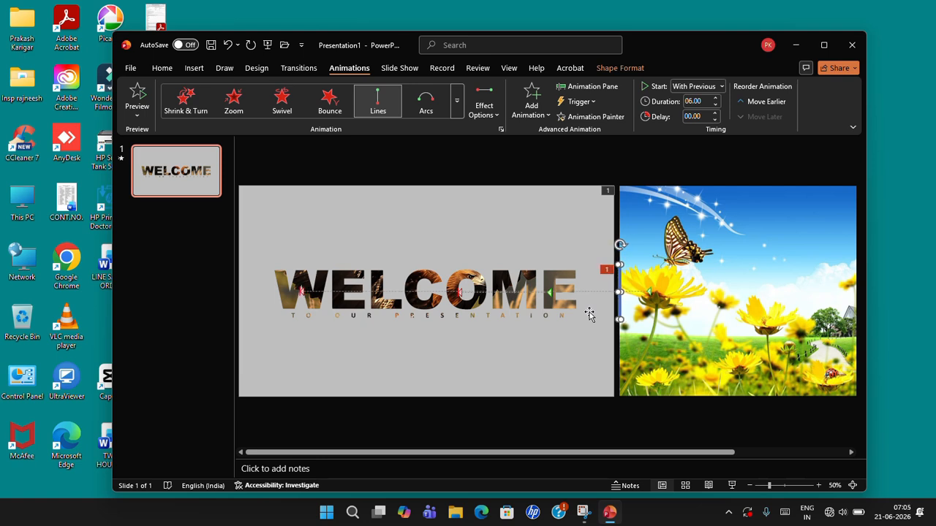
{"action": "key", "text": "Left"}
{"action": "key", "text": "Left"}
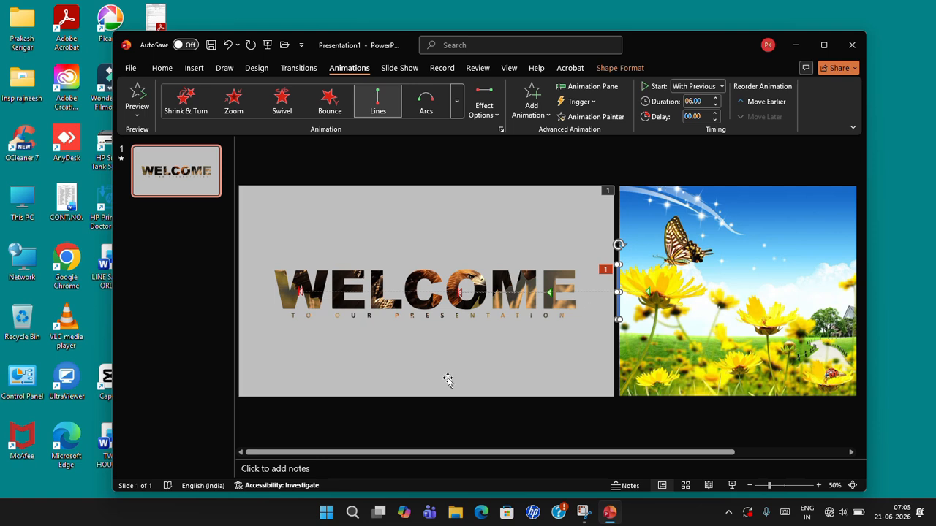
{"action": "left_click", "coordinate": [300, 293]}
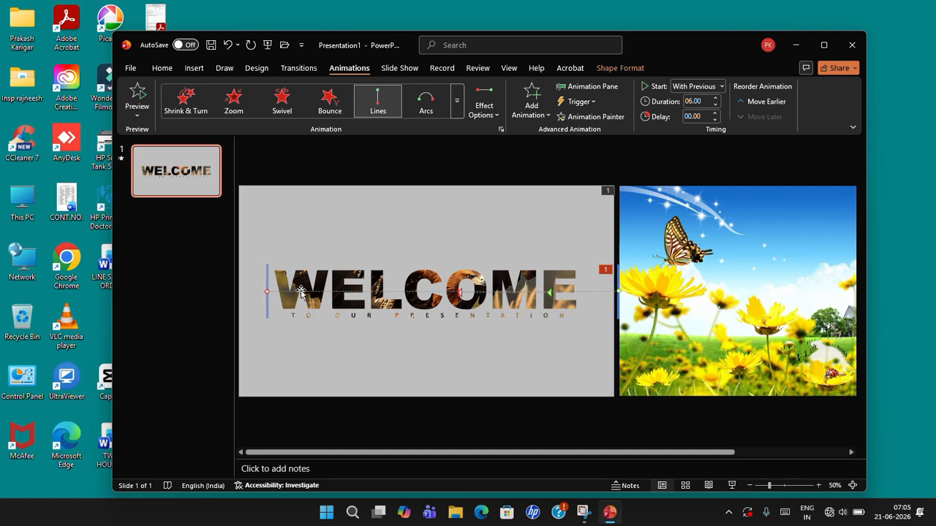
Step: Play the slide show to check the picture and bar sliding over WELCOME, and exit the show
{"action": "left_click", "coordinate": [762, 335]}
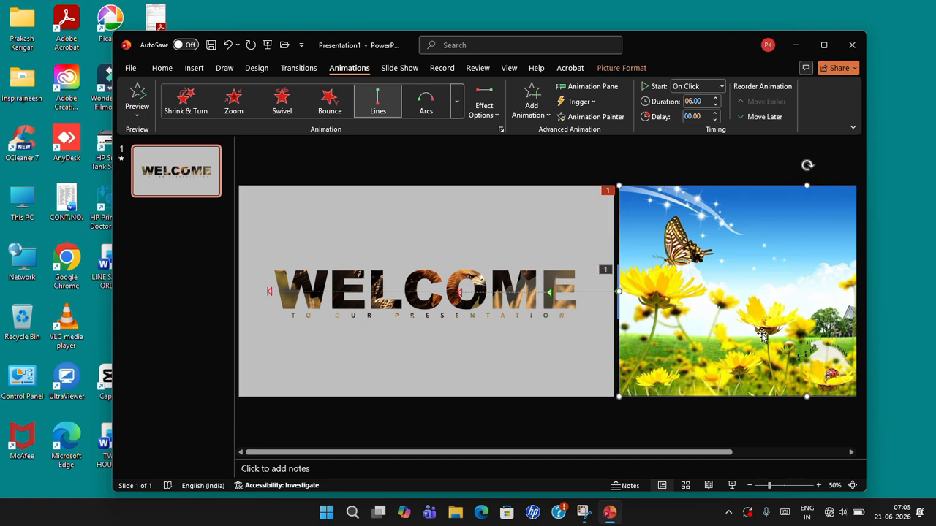
{"action": "double_click", "coordinate": [785, 291]}
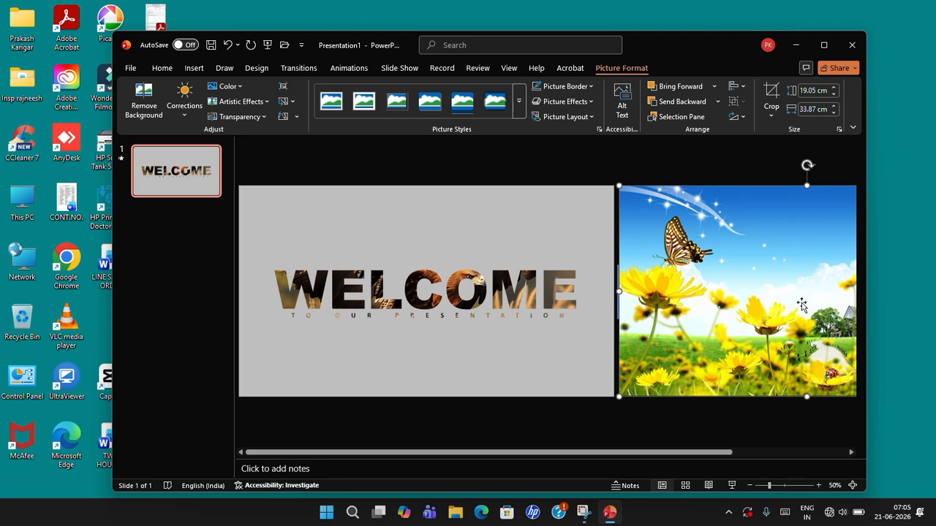
{"action": "left_click", "coordinate": [732, 485]}
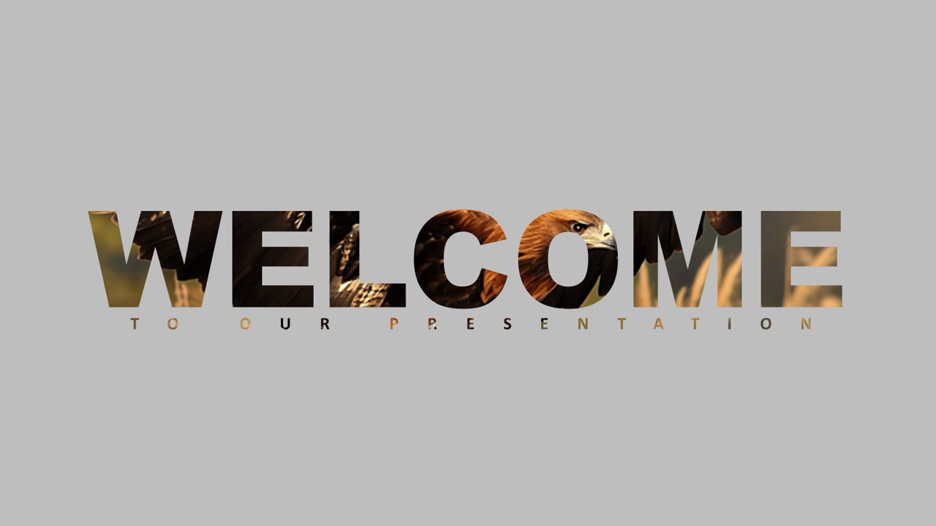
{"action": "key", "text": "Right"}
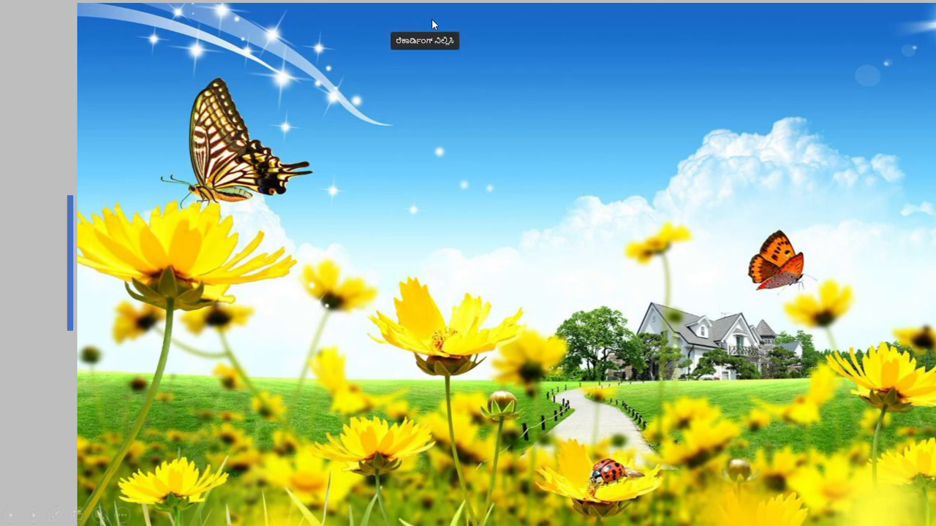
{"action": "key", "text": "Escape"}
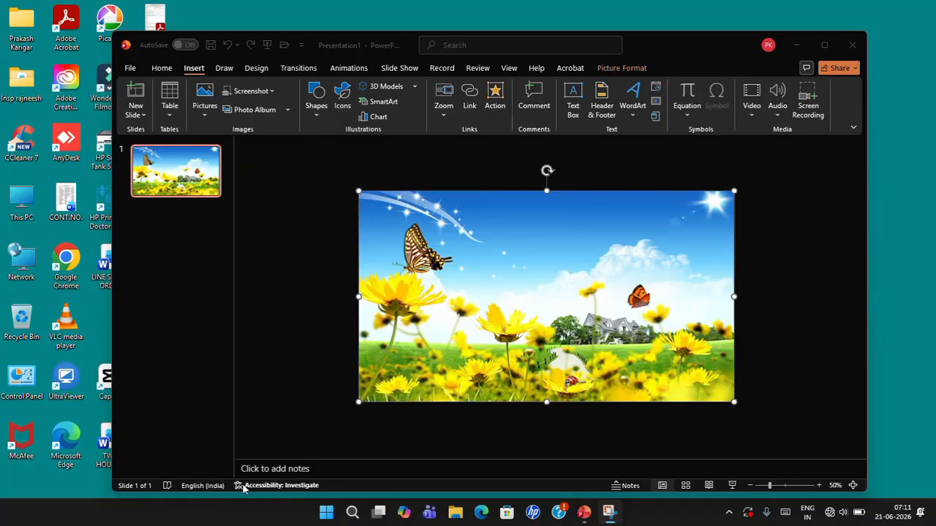
Step: Move the flower picture just beyond the slide's right edge and draw a vertical rectangle about 5.2 cm by 0.4 cm after WELCOME
{"action": "left_click", "coordinate": [534, 343]}
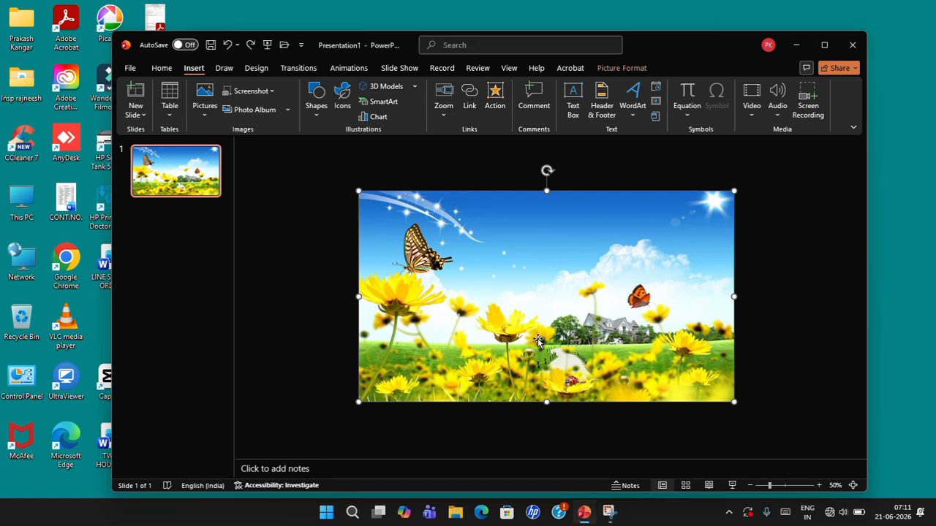
{"action": "left_click_drag", "start_coordinate": [386, 326], "coordinate": [766, 333]}
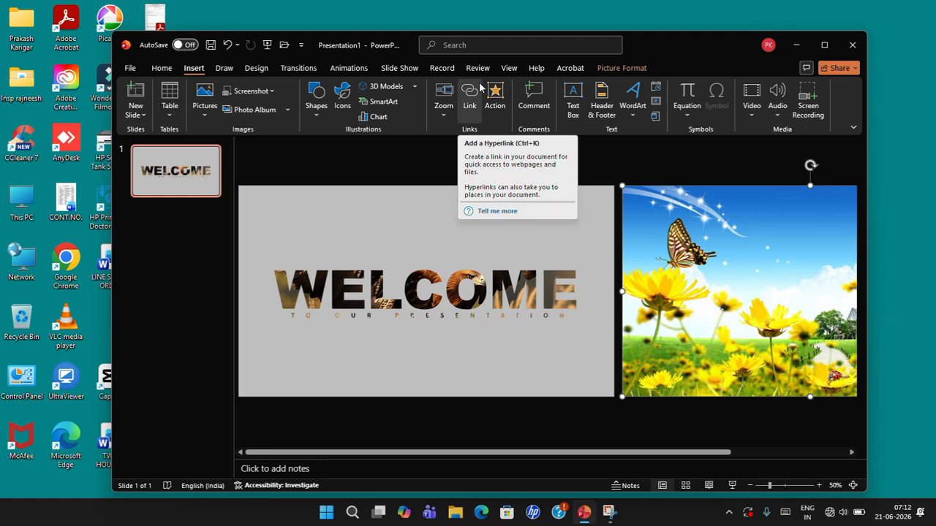
{"action": "left_click", "coordinate": [315, 111]}
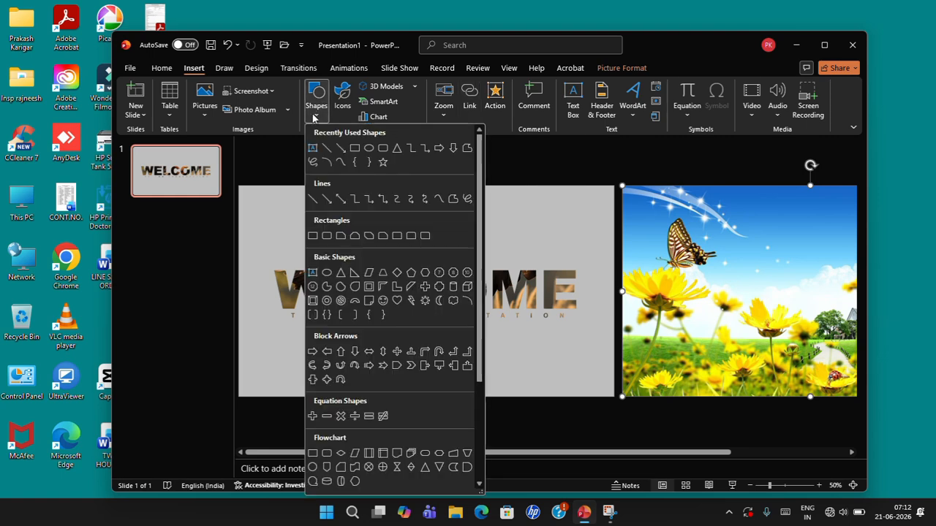
{"action": "left_click", "coordinate": [355, 149]}
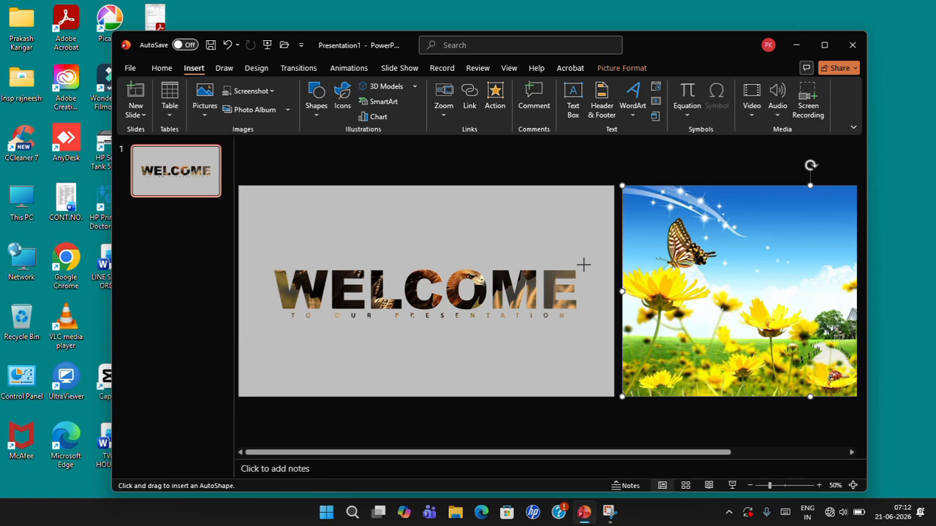
{"action": "left_click_drag", "start_coordinate": [583, 264], "coordinate": [587, 321]}
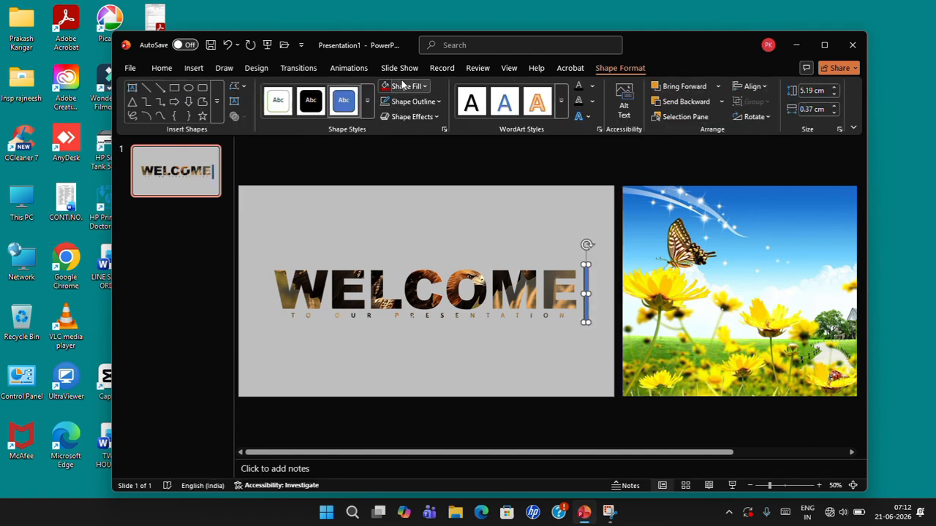
Step: Fill the thin rectangle with red and remove its outline
{"action": "left_click", "coordinate": [400, 85]}
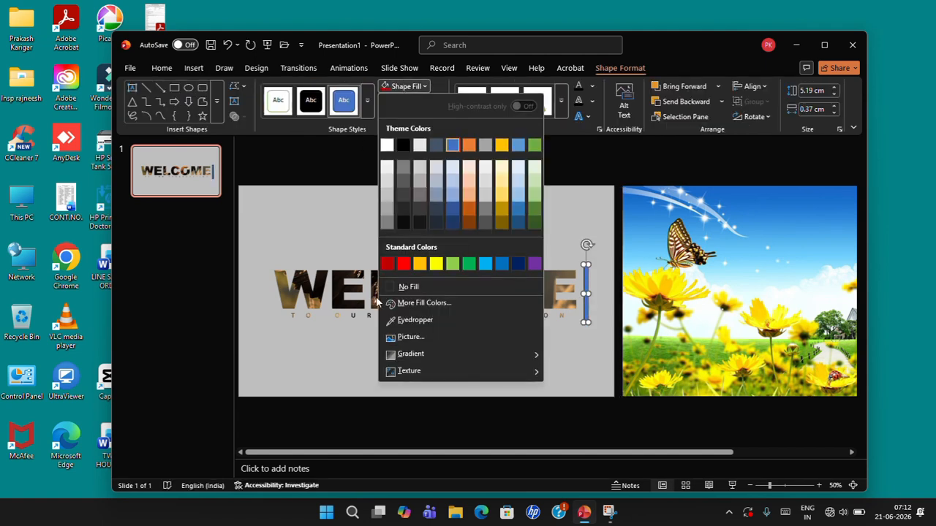
{"action": "left_click", "coordinate": [399, 268]}
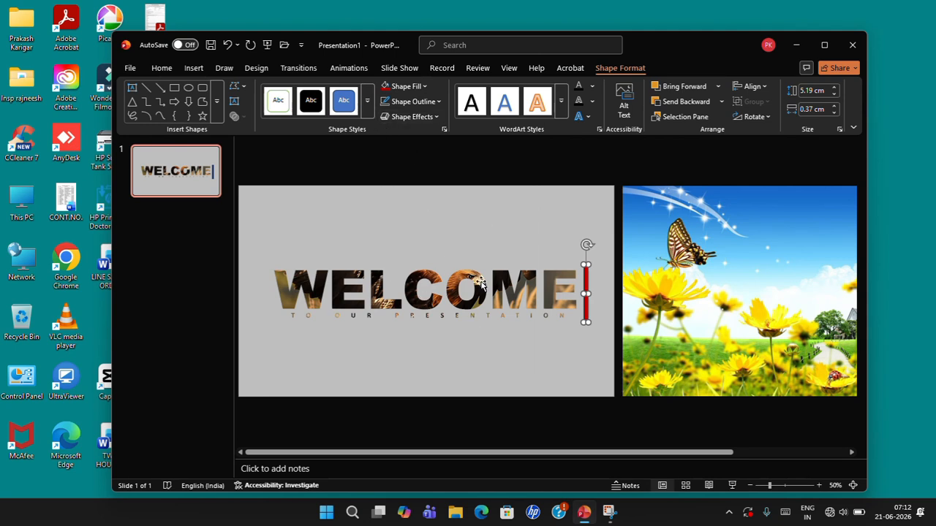
{"action": "left_click", "coordinate": [400, 101]}
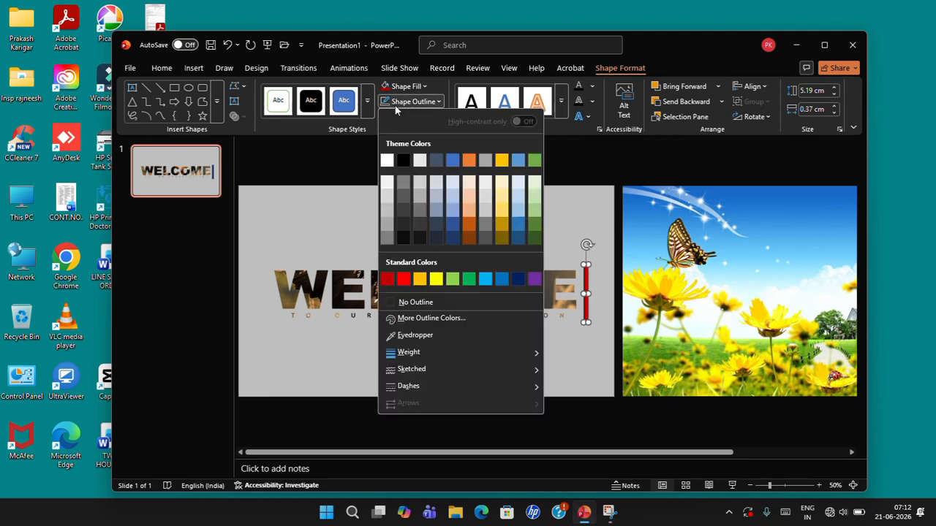
{"action": "left_click", "coordinate": [422, 305]}
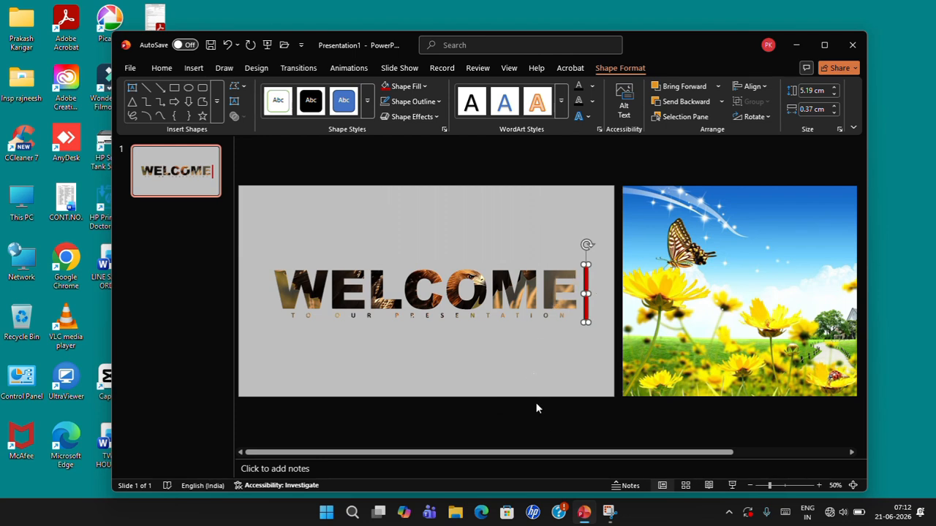
Step: Move the red bar off the slide against the flower picture's left edge
{"action": "left_click", "coordinate": [511, 333]}
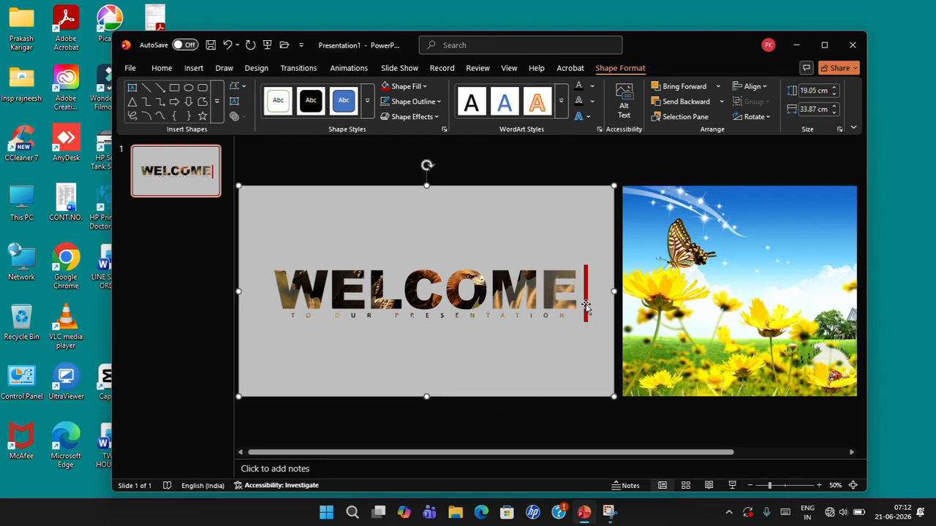
{"action": "left_click", "coordinate": [584, 302]}
{"action": "left_click_drag", "start_coordinate": [585, 303], "coordinate": [619, 303]}
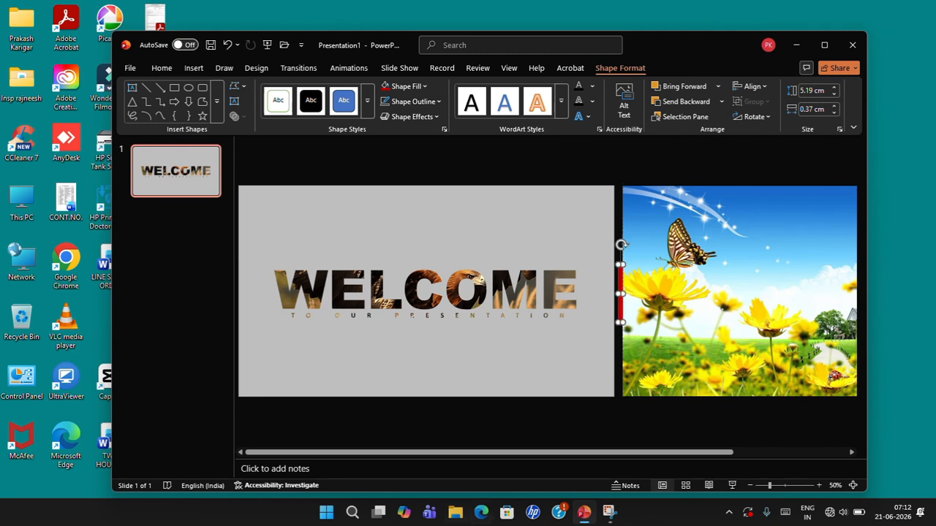
Step: Select the flower picture together with the red bar and apply a Lines motion path to both
{"action": "left_click", "coordinate": [720, 363]}
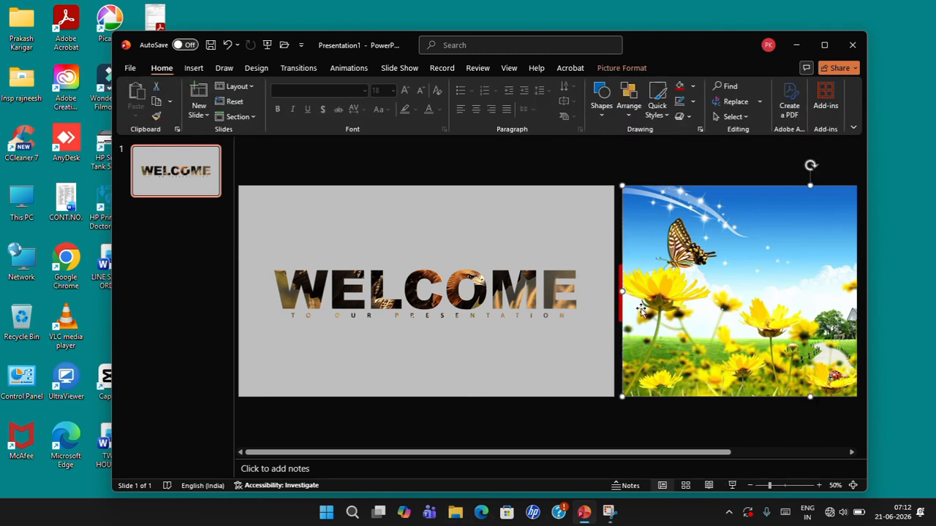
{"action": "left_click", "coordinate": [621, 308], "text": "shift"}
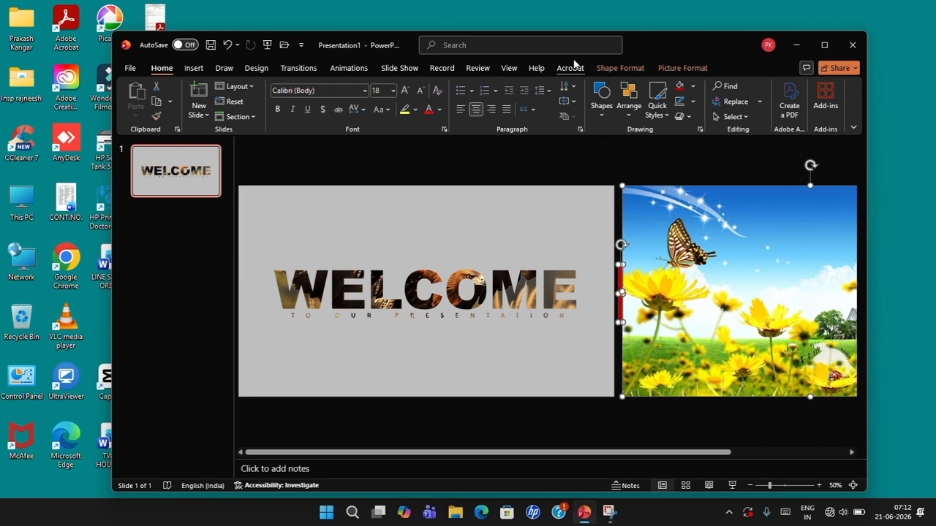
{"action": "left_click", "coordinate": [351, 68]}
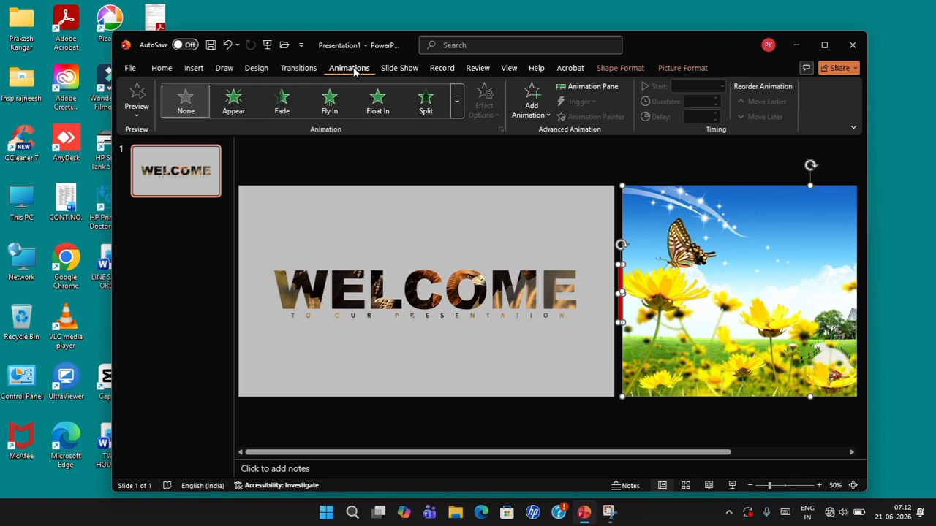
{"action": "left_click", "coordinate": [457, 106]}
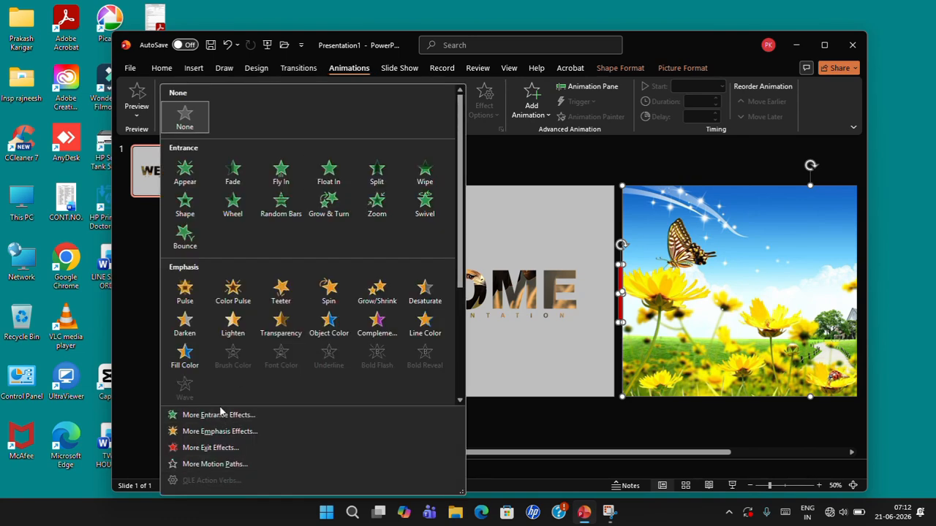
{"action": "scroll", "coordinate": [253, 350], "scroll_direction": "down", "scroll_amount": 2}
{"action": "scroll", "coordinate": [252, 350], "scroll_direction": "down", "scroll_amount": 1}
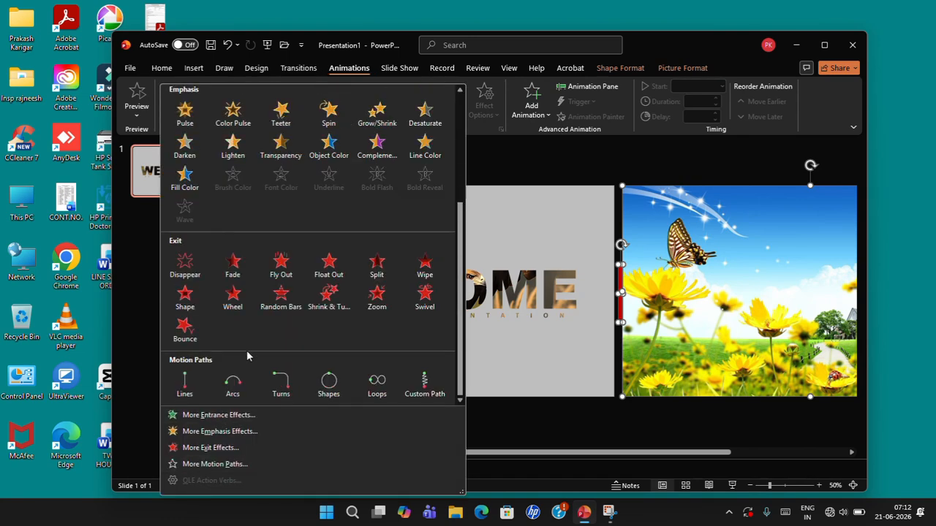
{"action": "left_click", "coordinate": [183, 384]}
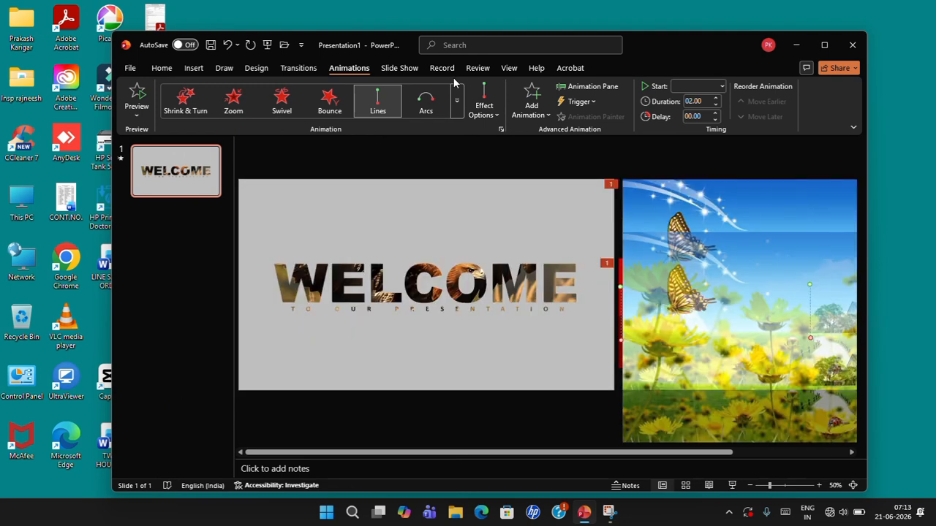
Step: Set both motion paths' direction to Left and stretch the red bar's path to just before the W of WELCOME
{"action": "left_click", "coordinate": [487, 116]}
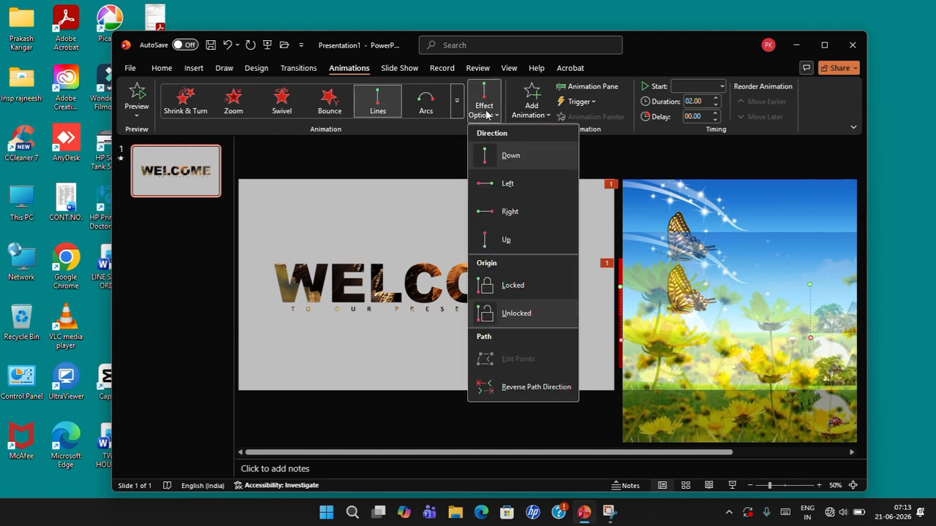
{"action": "left_click", "coordinate": [505, 183]}
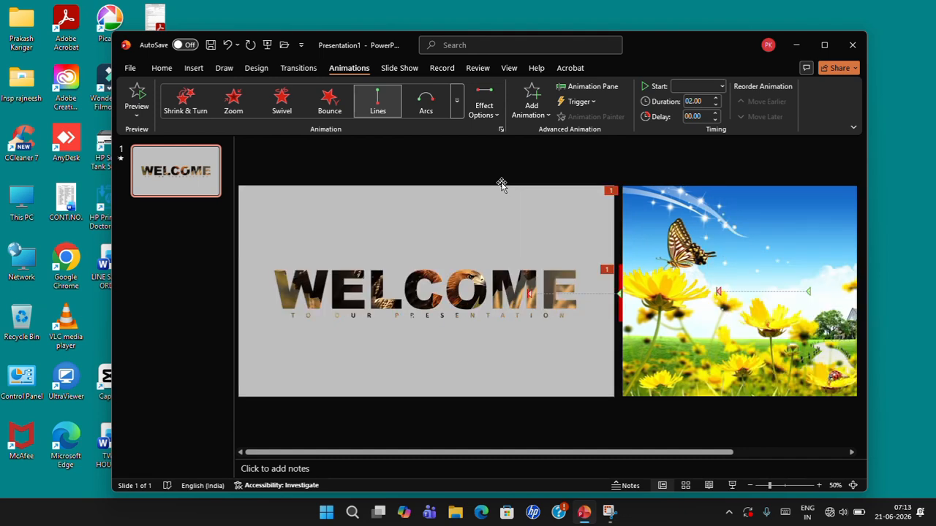
{"action": "left_click", "coordinate": [529, 296]}
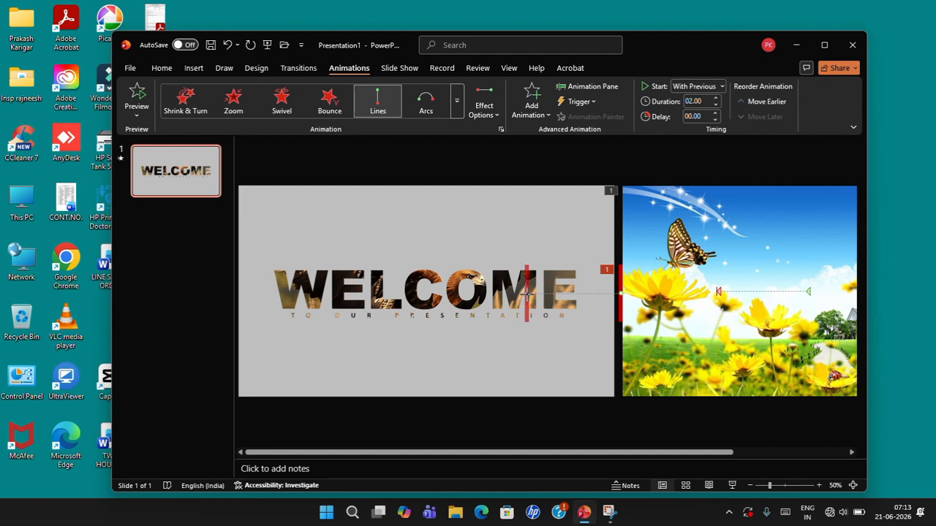
{"action": "left_click_drag", "start_coordinate": [526, 294], "coordinate": [266, 293]}
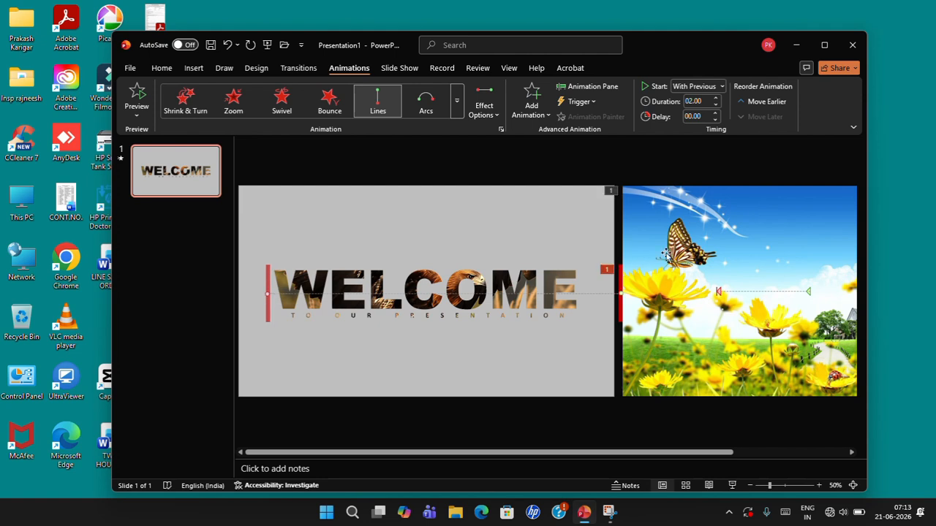
Step: Stretch the flower picture's motion path so the picture ends flush against the red bar's end position before the W of WELCOME
{"action": "left_click", "coordinate": [716, 291]}
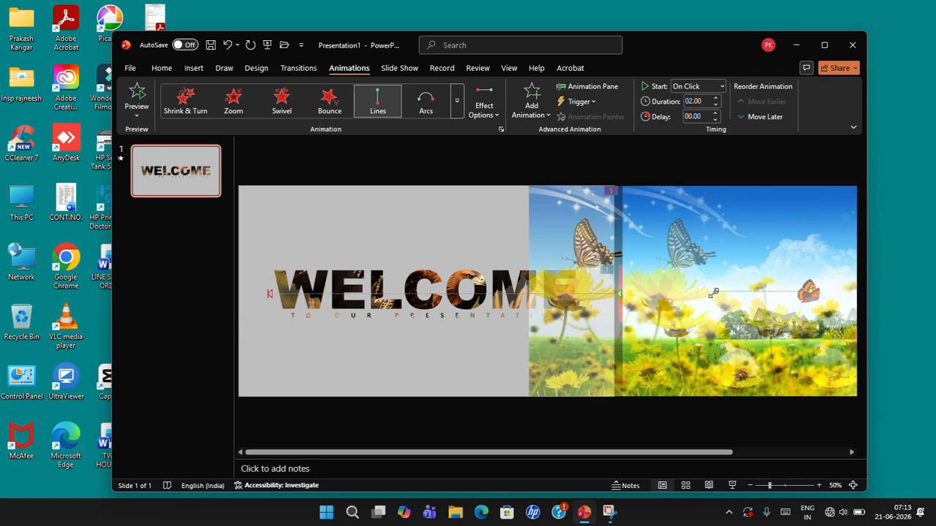
{"action": "left_click_drag", "start_coordinate": [716, 291], "coordinate": [459, 295]}
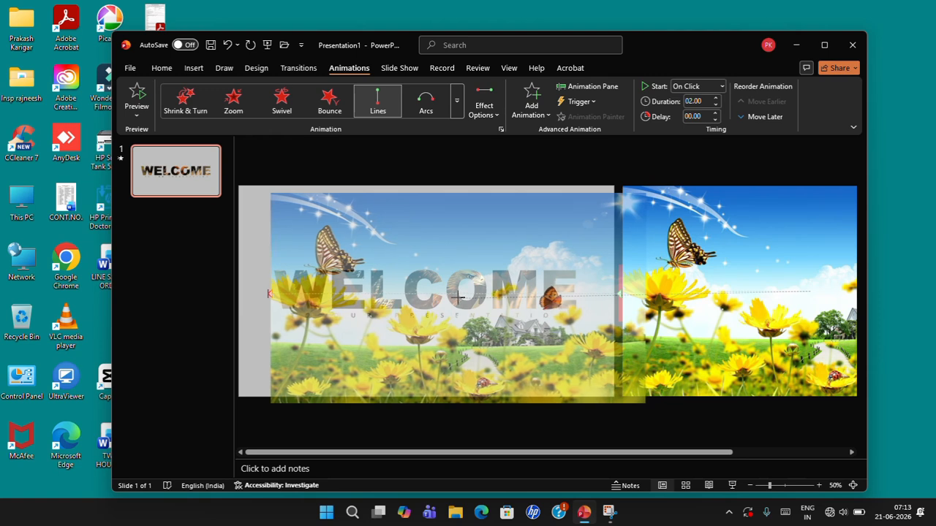
{"action": "left_click_drag", "start_coordinate": [458, 295], "coordinate": [458, 294]}
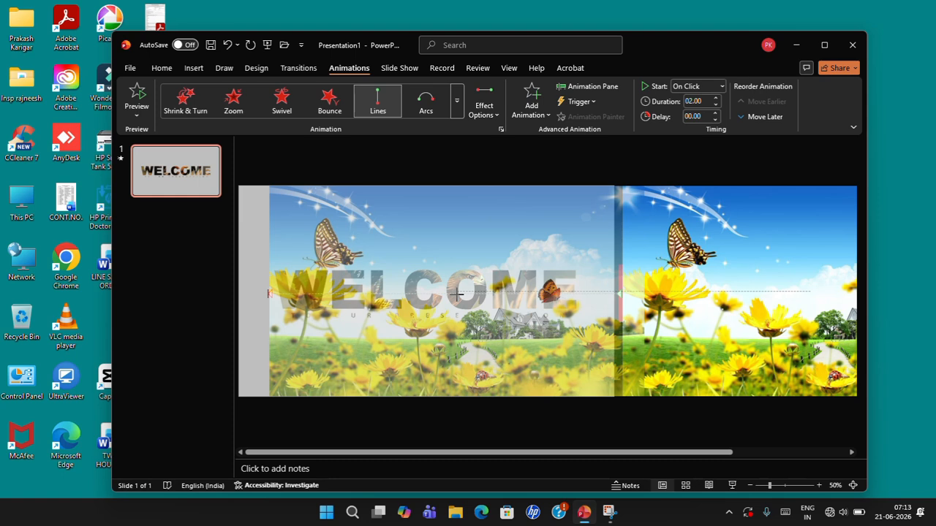
{"action": "left_click_drag", "start_coordinate": [457, 295], "coordinate": [458, 294]}
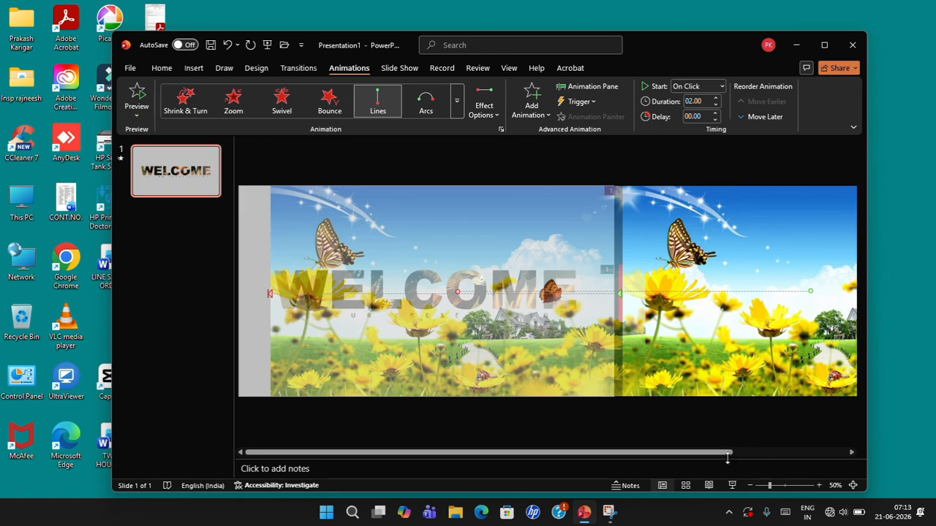
Step: Play the slide show to check the motion of the flower picture and red bar, and return to editing
{"action": "left_click", "coordinate": [731, 486]}
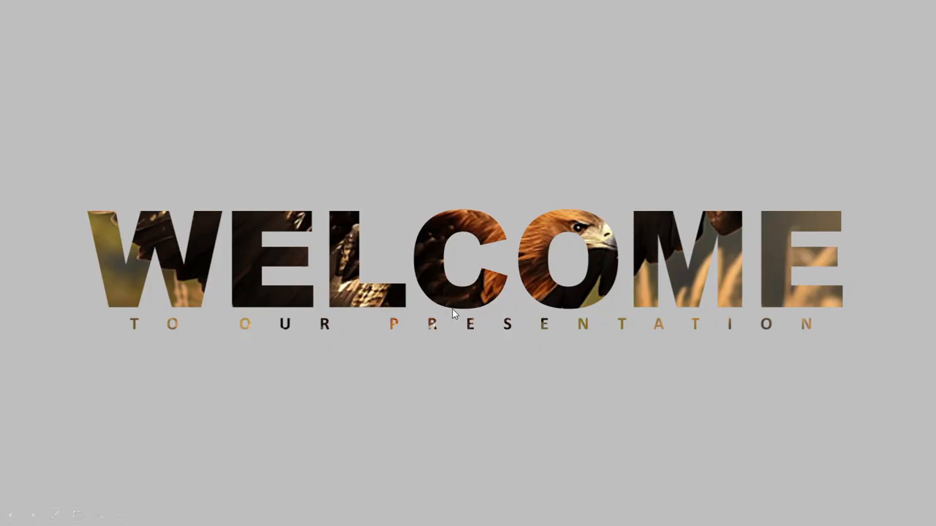
{"action": "left_click", "coordinate": [440, 306]}
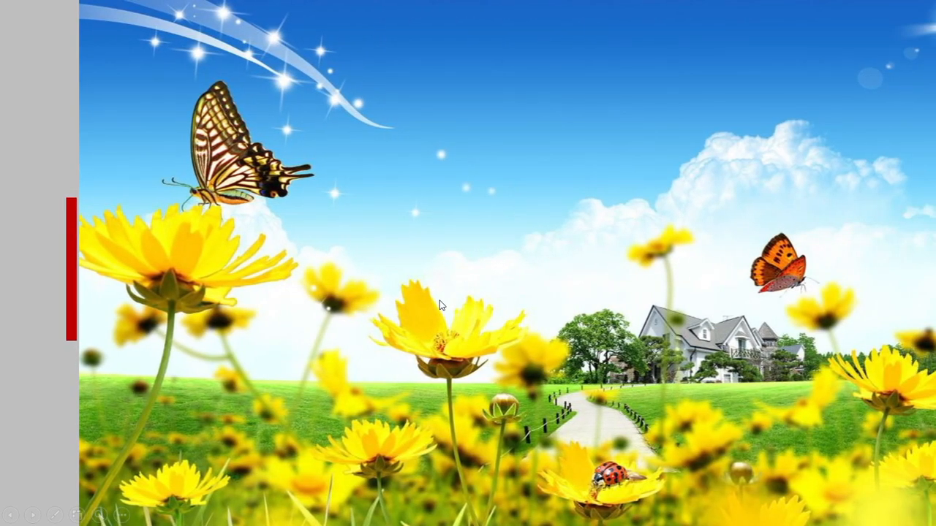
{"action": "left_click", "coordinate": [440, 306]}
{"action": "left_click", "coordinate": [601, 287]}
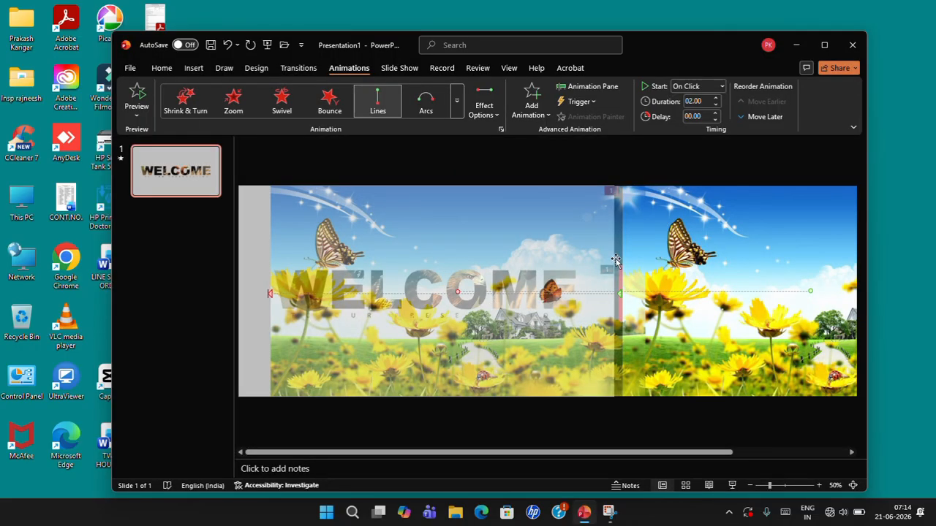
Step: Send the flower picture backward so it lies behind the grey WELCOME cutout shape
{"action": "left_click", "coordinate": [492, 342]}
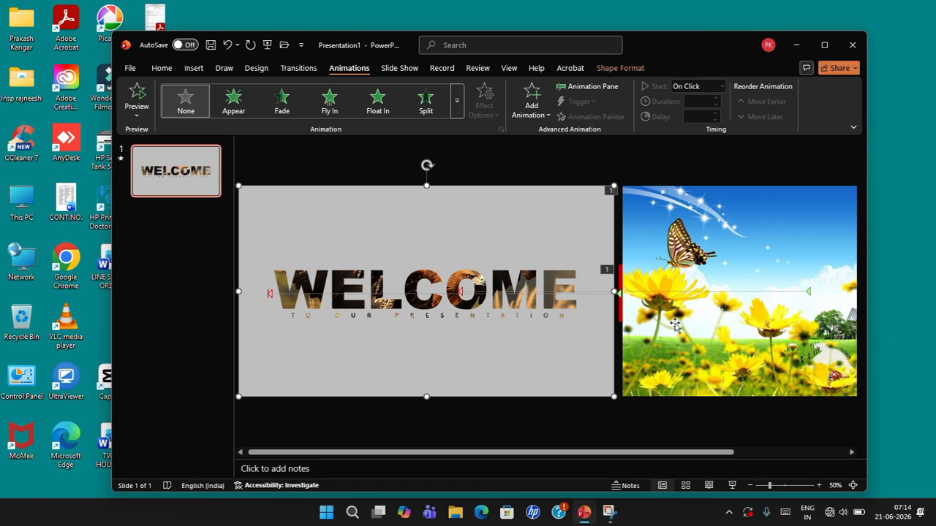
{"action": "left_click", "coordinate": [646, 327]}
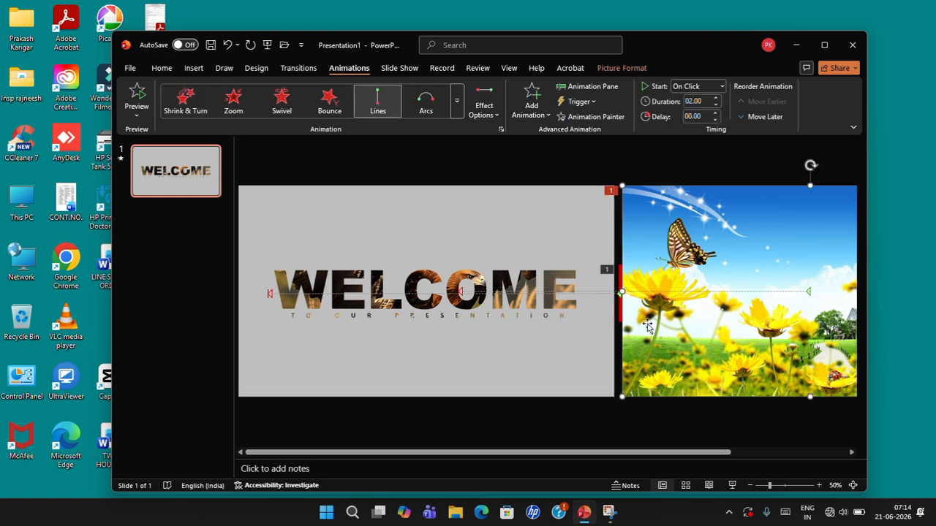
{"action": "right_click", "coordinate": [648, 327]}
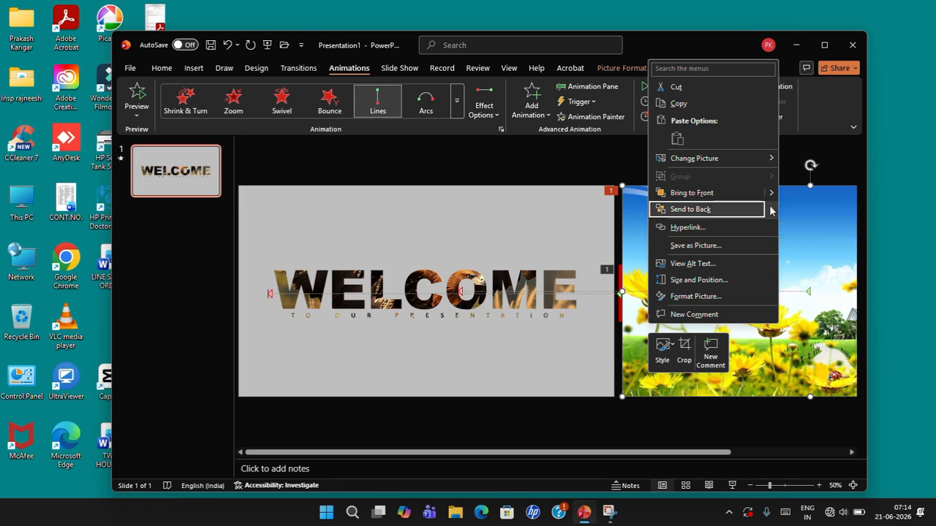
{"action": "mouse_move", "coordinate": [770, 210]}
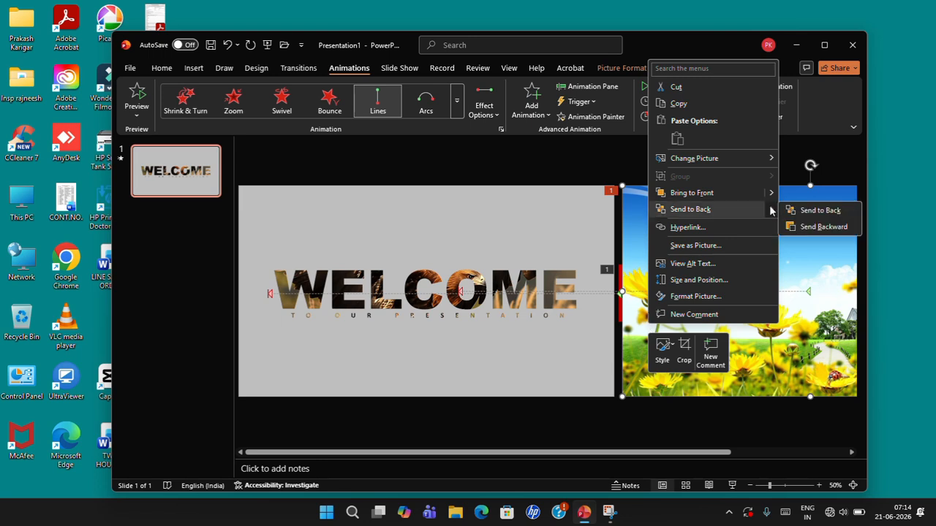
{"action": "left_click", "coordinate": [805, 228]}
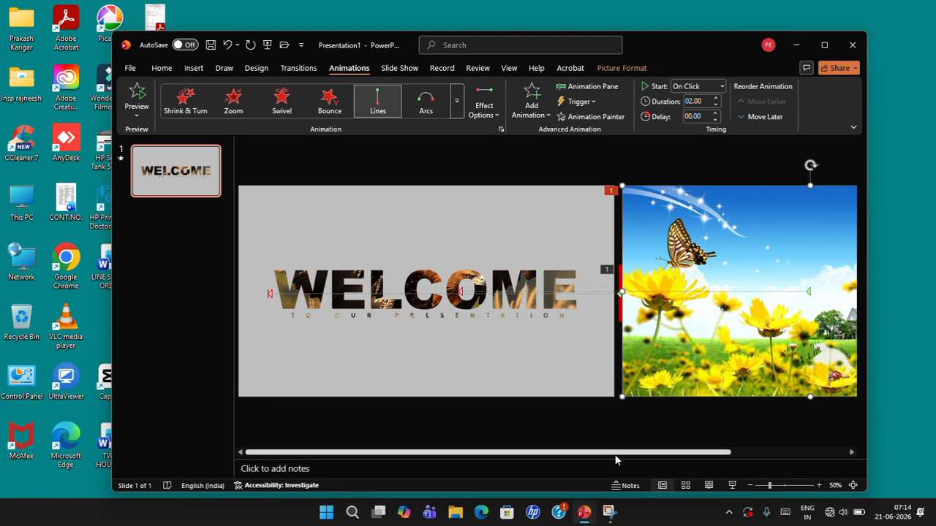
Step: Play the slide show again to check the flower picture sliding in behind the WELCOME lettering, and exit the show
{"action": "left_click", "coordinate": [732, 485]}
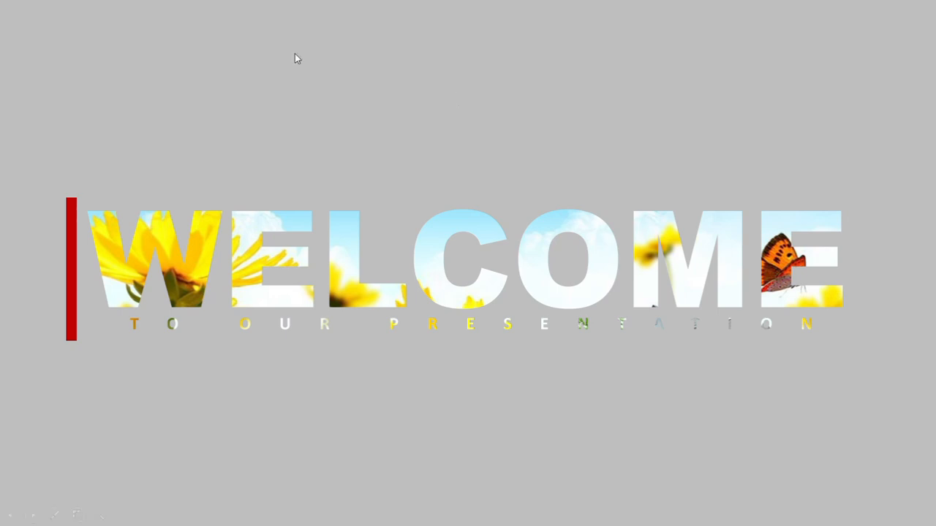
{"action": "left_click", "coordinate": [269, 277]}
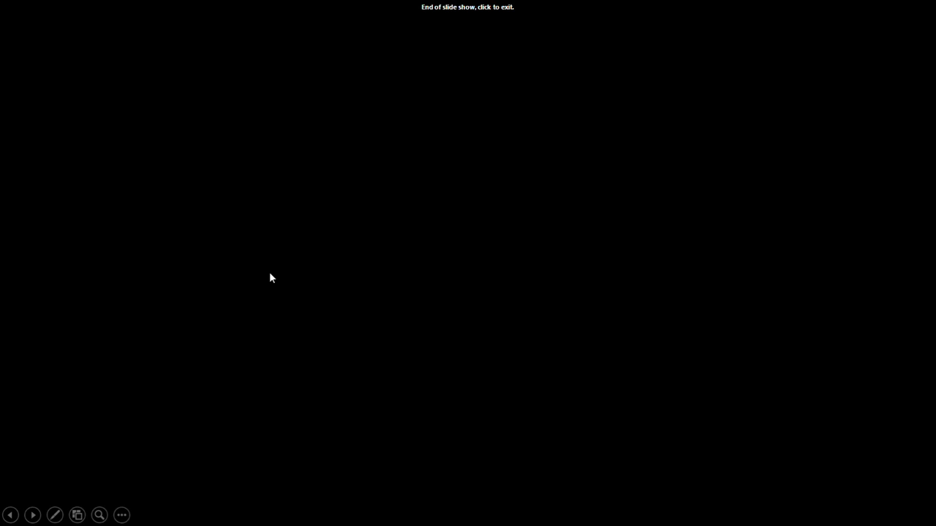
{"action": "left_click", "coordinate": [278, 284]}
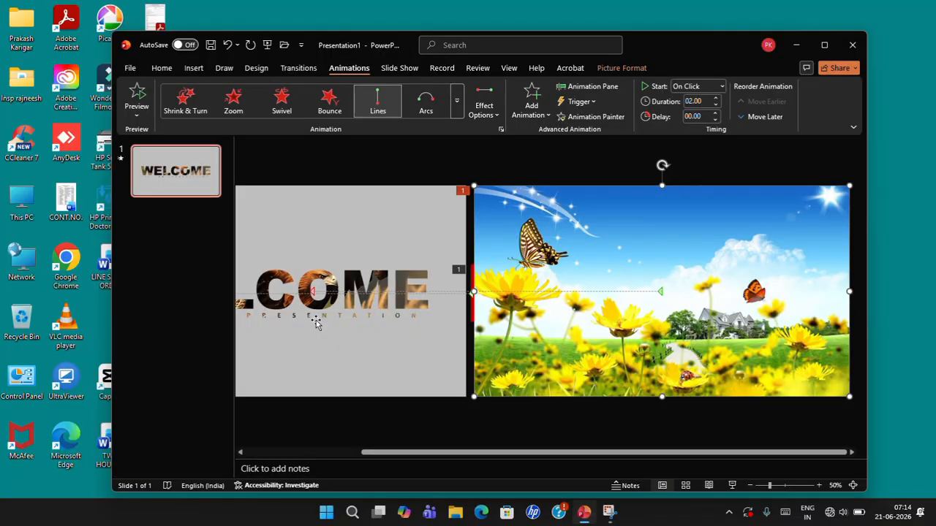
{"action": "left_click", "coordinate": [464, 348]}
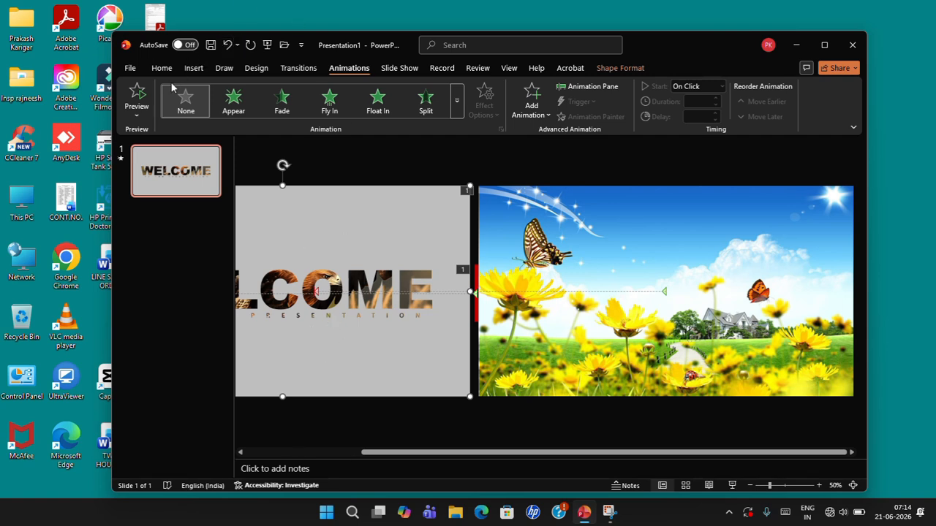
{"action": "left_click", "coordinate": [194, 68]}
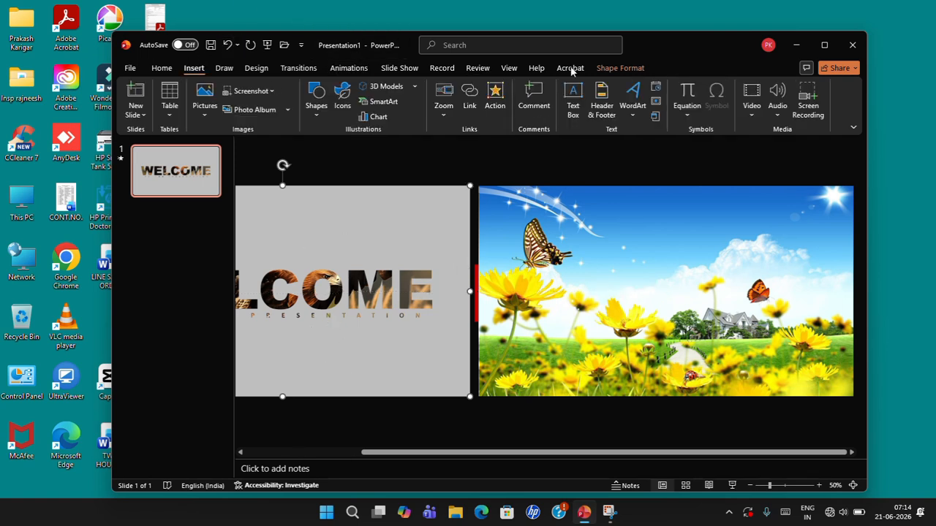
{"action": "left_click", "coordinate": [621, 69]}
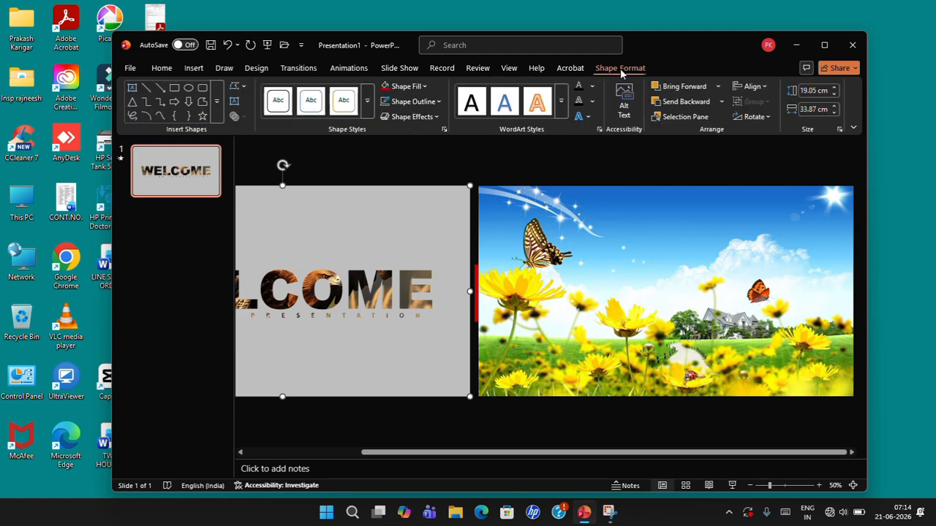
{"action": "left_click", "coordinate": [316, 309]}
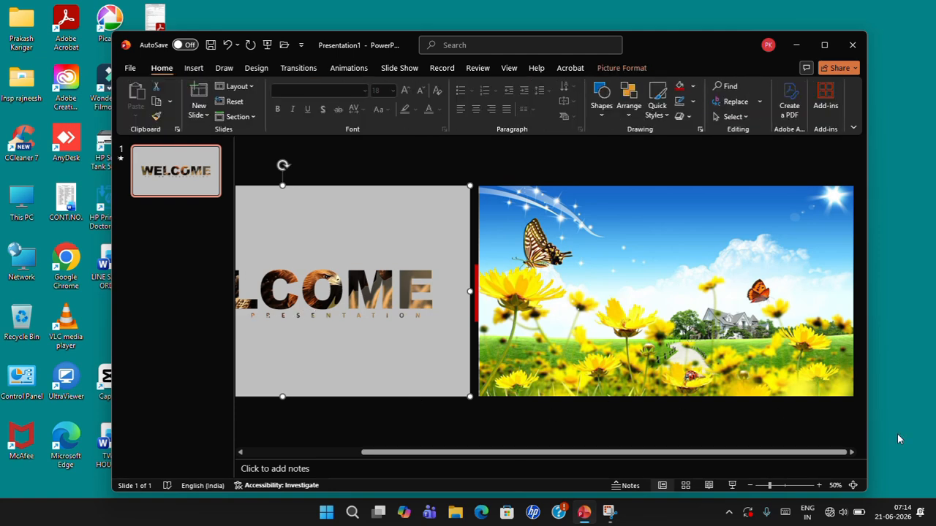
{"action": "left_click_drag", "start_coordinate": [641, 458], "coordinate": [535, 458]}
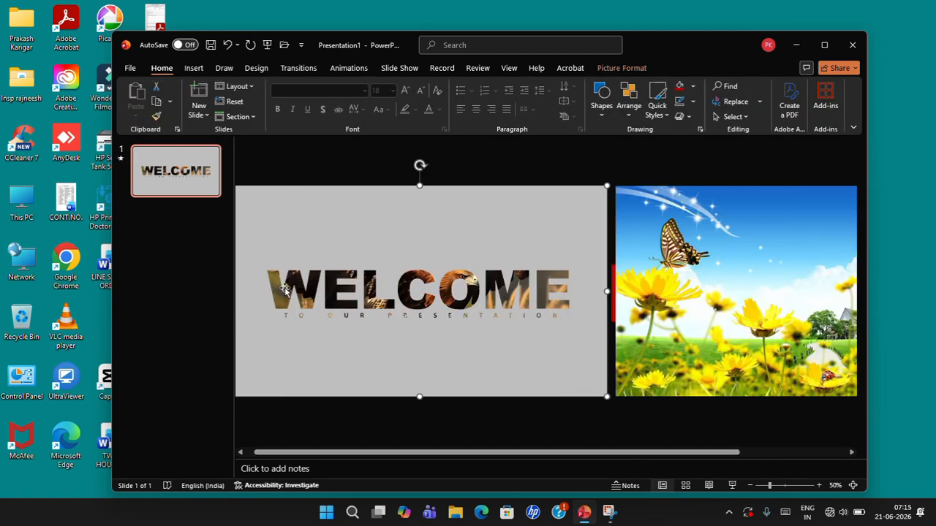
{"action": "double_click", "coordinate": [330, 307]}
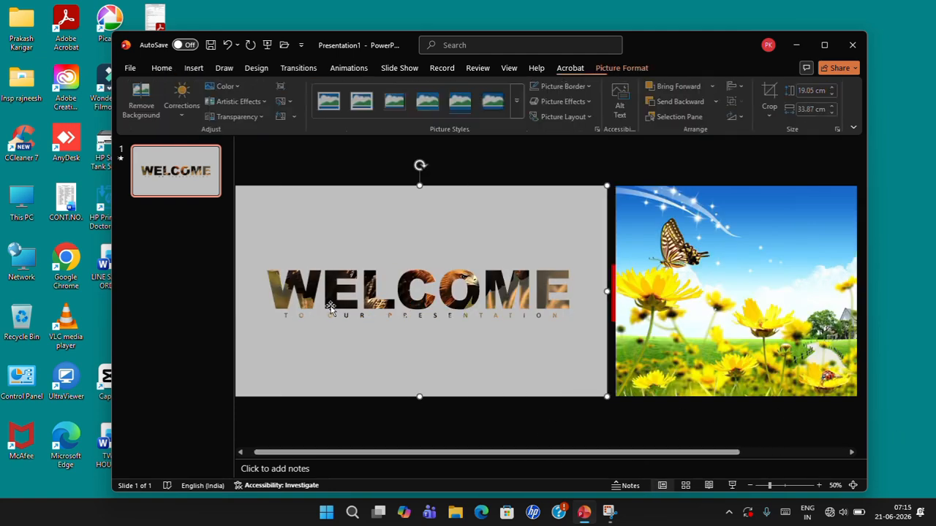
Step: Apply the centre preset of the Outer shadows to the grey WELCOME cutout shape
{"action": "left_click", "coordinate": [414, 329]}
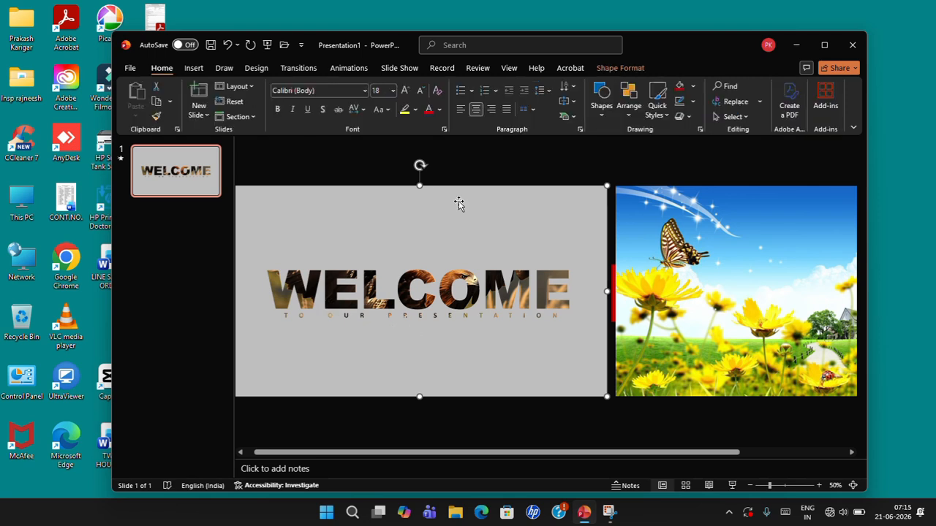
{"action": "left_click", "coordinate": [618, 68]}
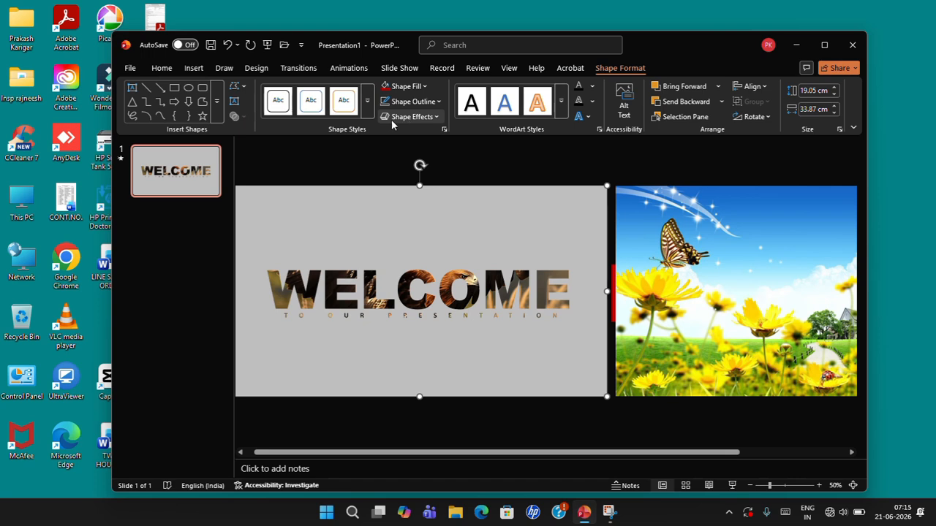
{"action": "left_click", "coordinate": [416, 116]}
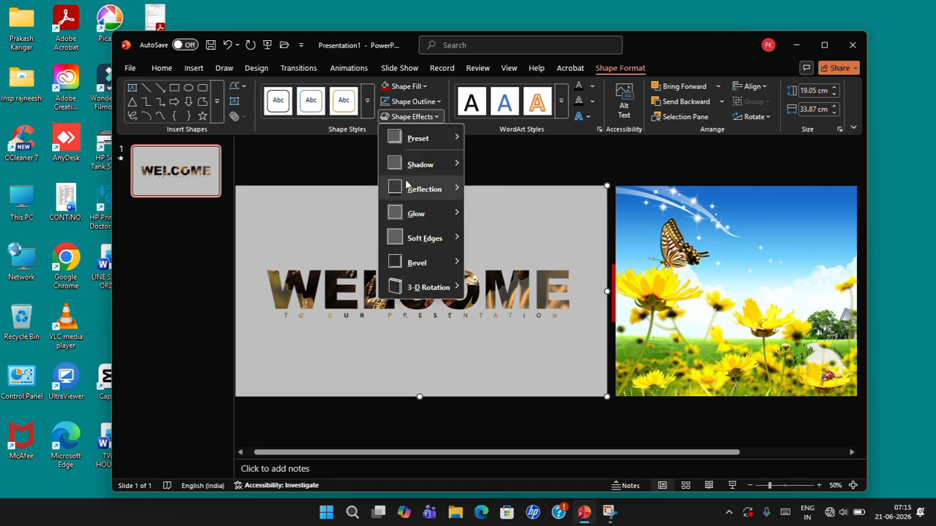
{"action": "mouse_move", "coordinate": [419, 167]}
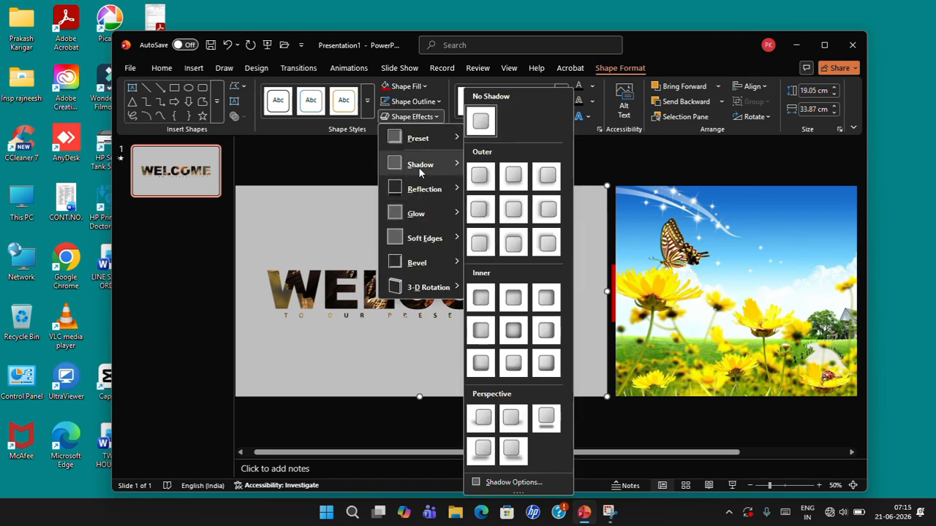
{"action": "left_click", "coordinate": [514, 210]}
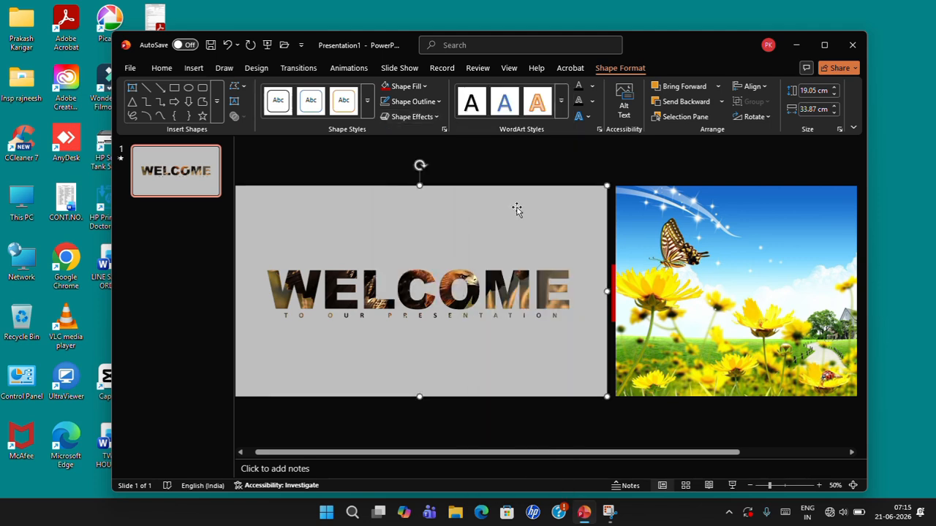